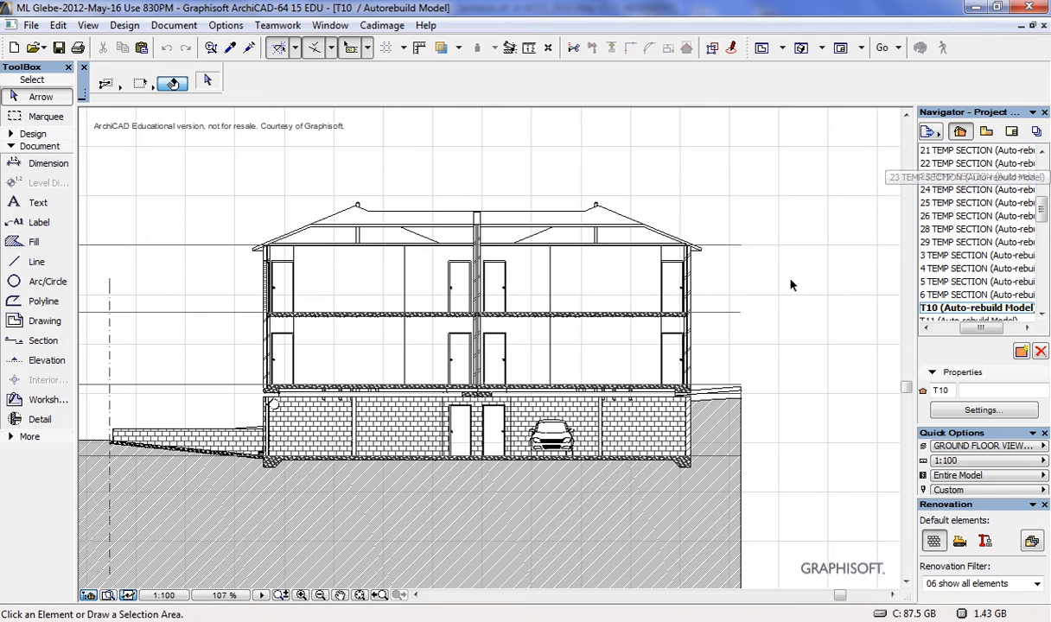
Show the project's View Map in the Navigator, then float the palette and enlarge it to reveal the whole tree
click(986, 131)
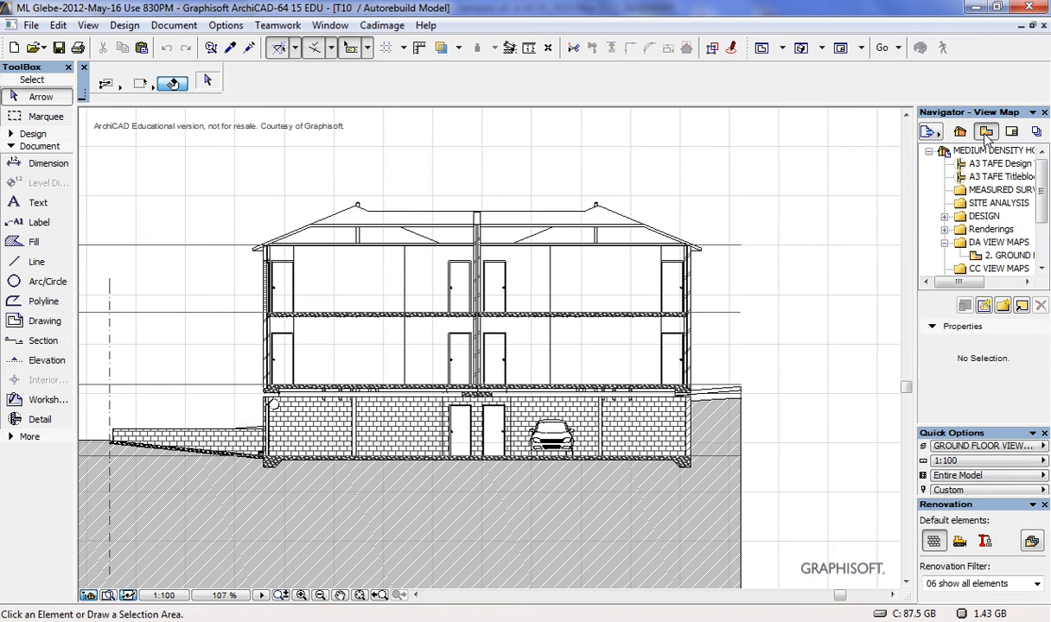
drag(1024, 114, 605, 57)
drag(635, 368, 901, 608)
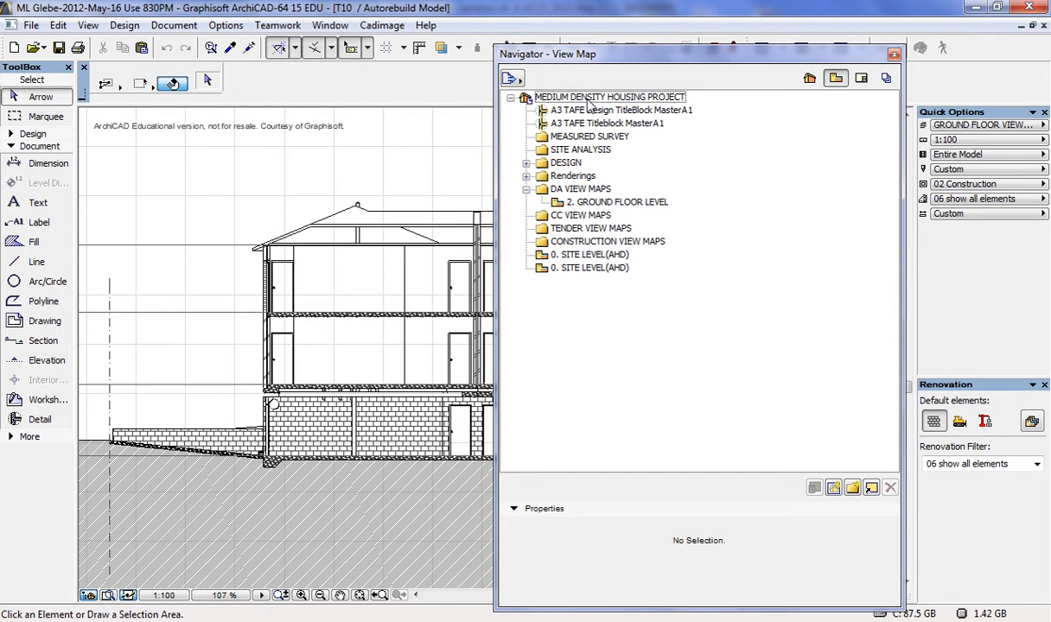
Examine the folders of the MEDIUM DENSITY HOUSING PROJECT view map, including the contents of DA VIEW MAPS
click(570, 97)
click(511, 97)
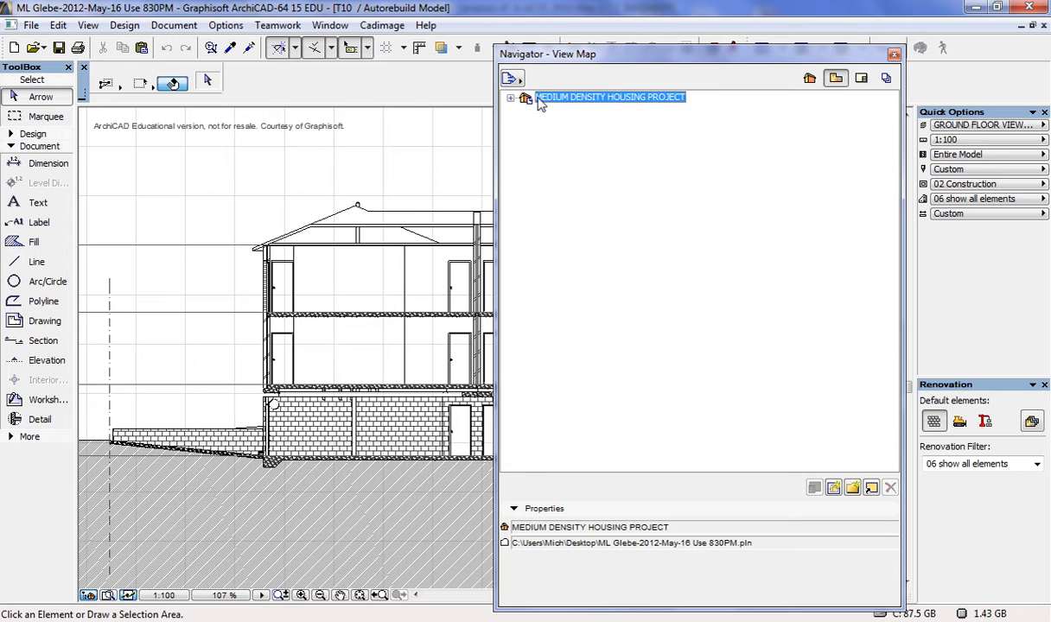
click(510, 98)
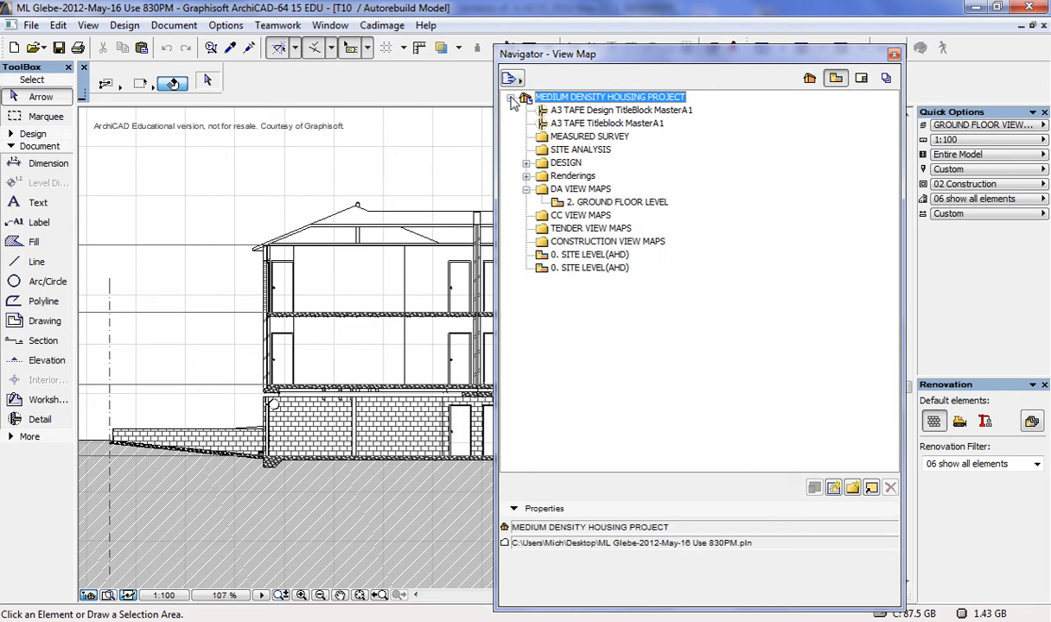
click(525, 190)
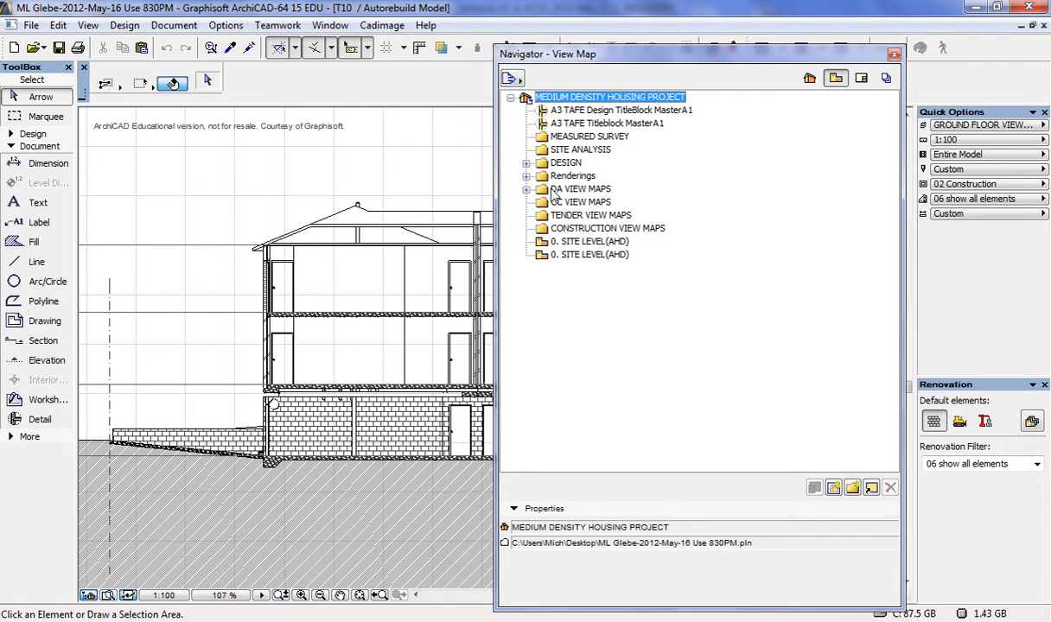
click(560, 195)
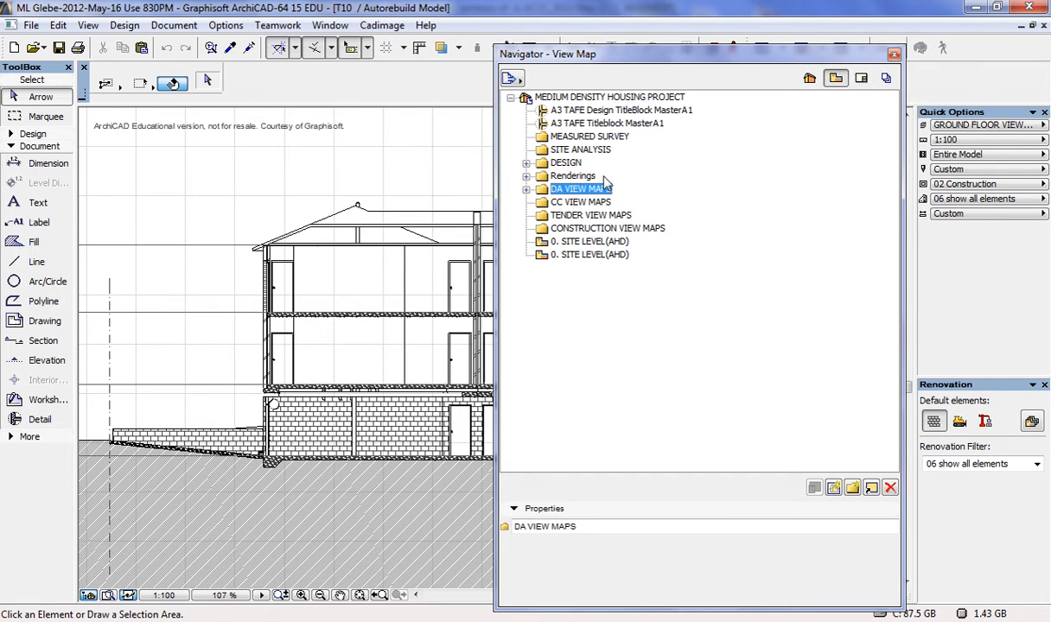
click(526, 189)
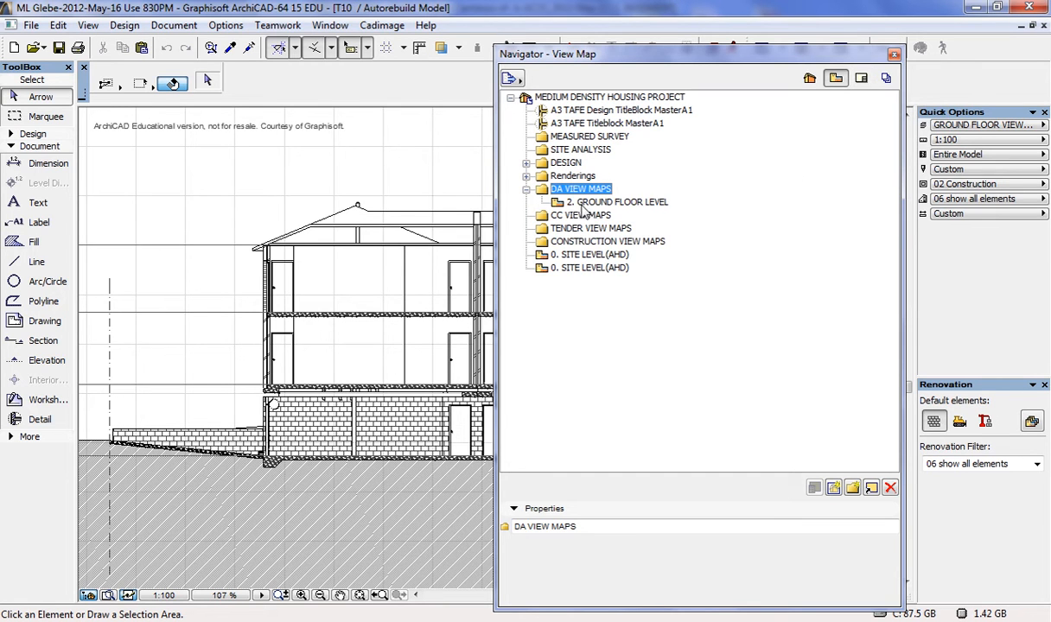
Delete the 2. GROUND FLOOR LEVEL view from the DA VIEW MAPS folder
click(560, 202)
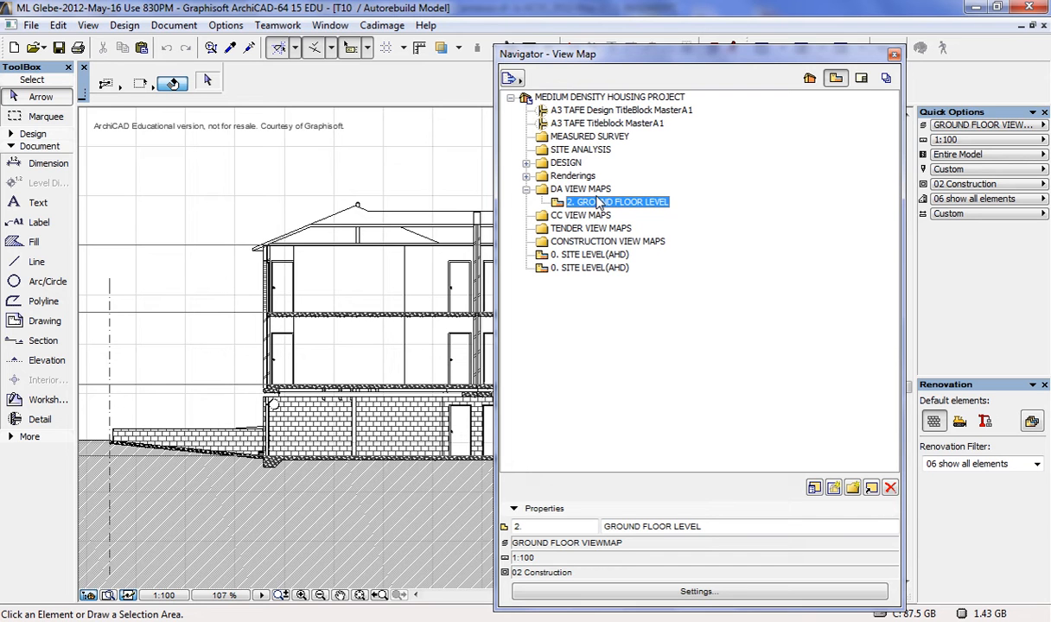
drag(571, 48, 759, 48)
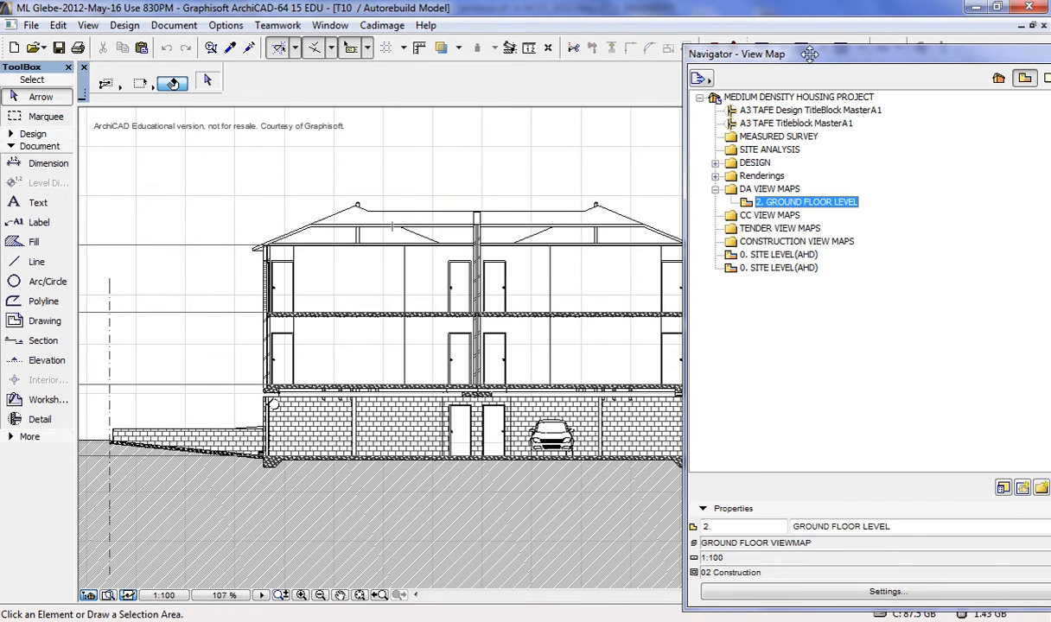
drag(828, 59, 725, 59)
key(Delete)
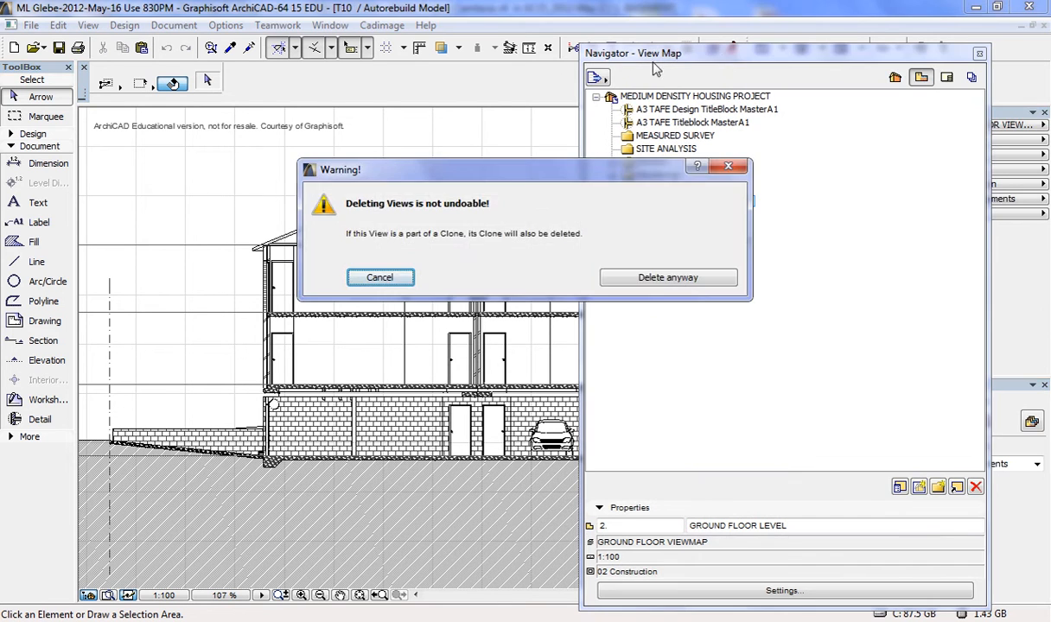
click(674, 279)
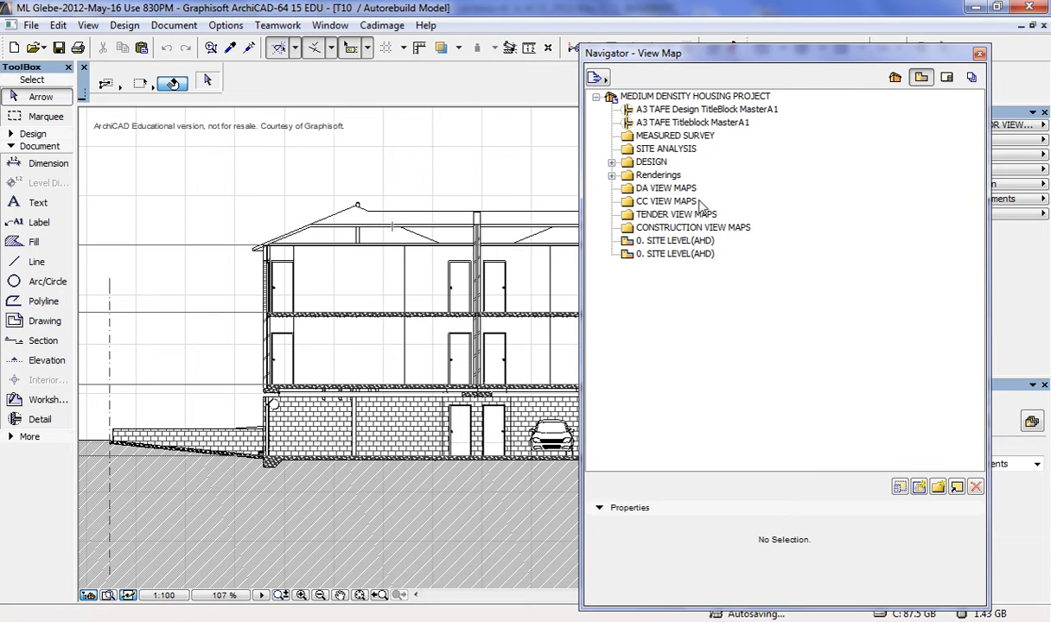
Select the DA VIEW MAPS folder and move the Navigator palette aside to uncover the section drawing
click(667, 190)
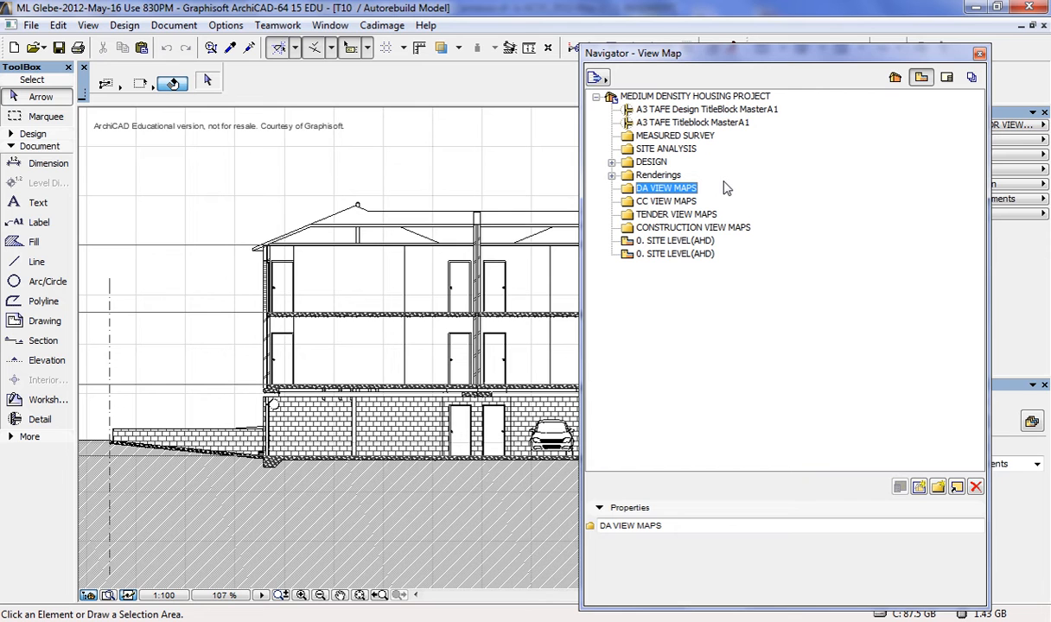
drag(683, 53, 804, 50)
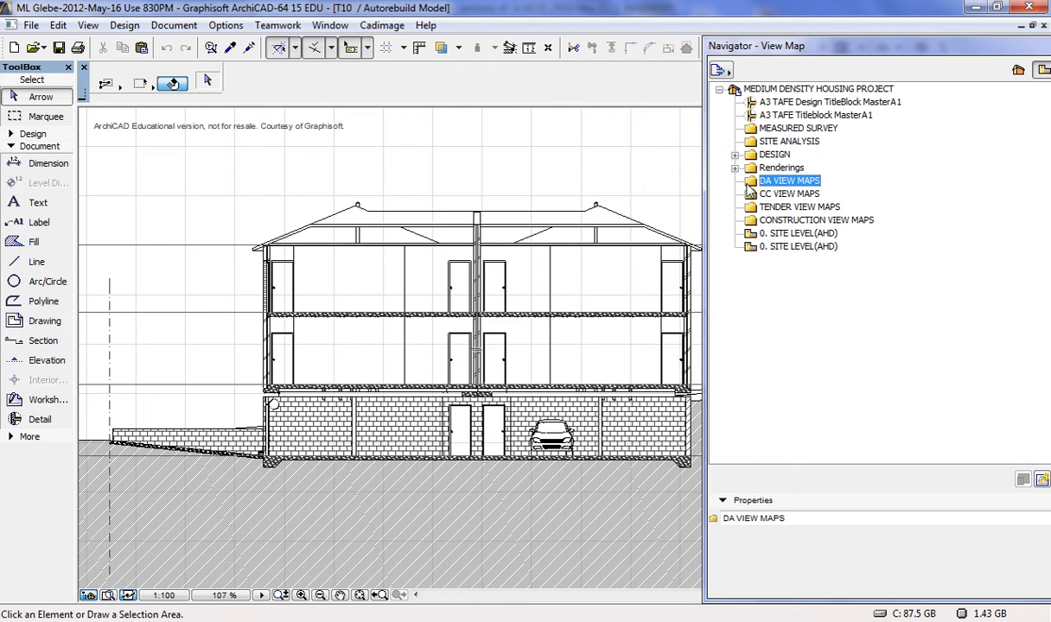
Examine the whole T10 section and check which layer the site mesh below the building is on
click(577, 147)
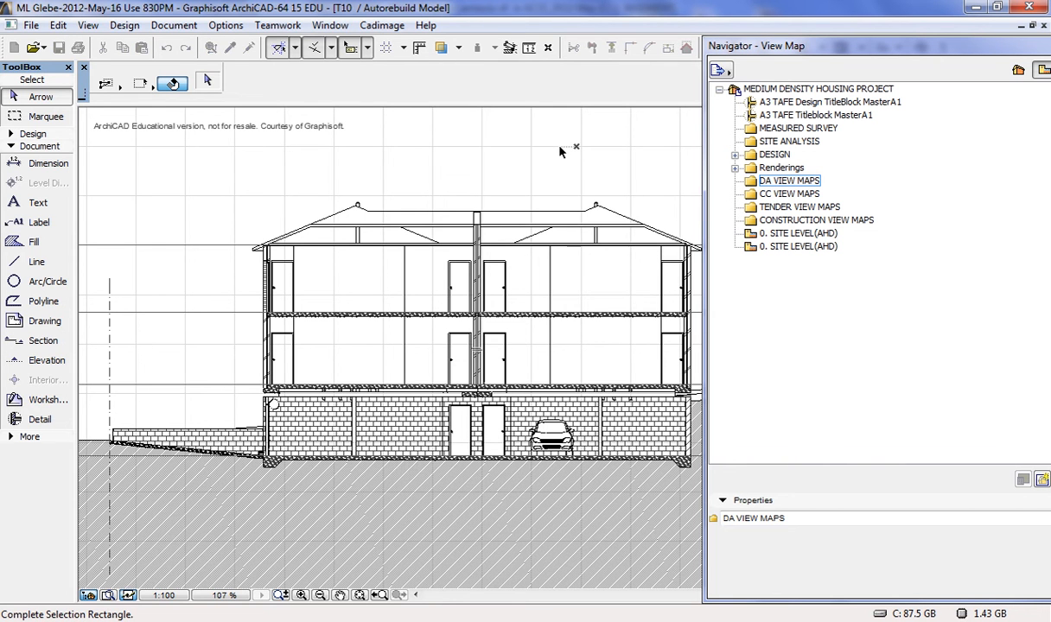
key(Escape)
scroll(487, 159, down, 3)
scroll(427, 189, up, 1)
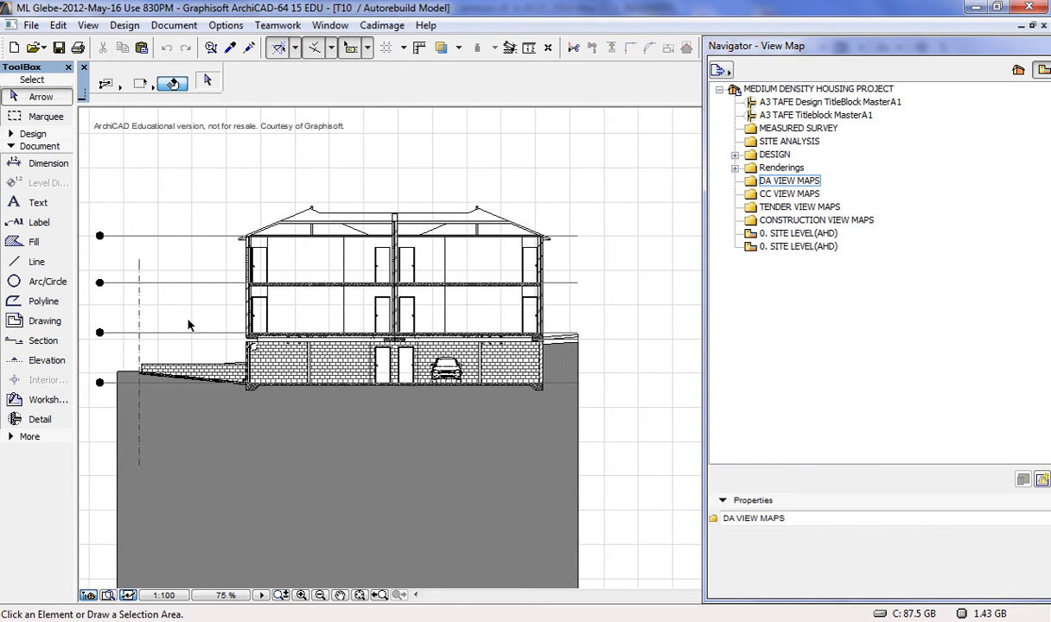
mouse_move(284, 322)
middle_down()
mouse_move(284, 300)
mouse_move(305, 293)
middle_up()
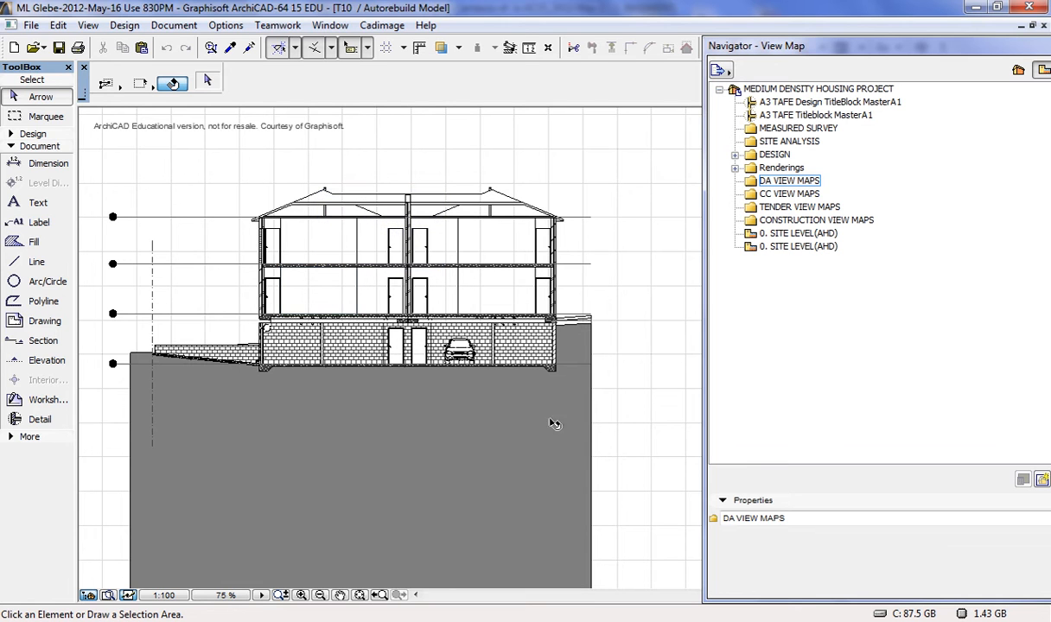
middle_drag(463, 259, 493, 227)
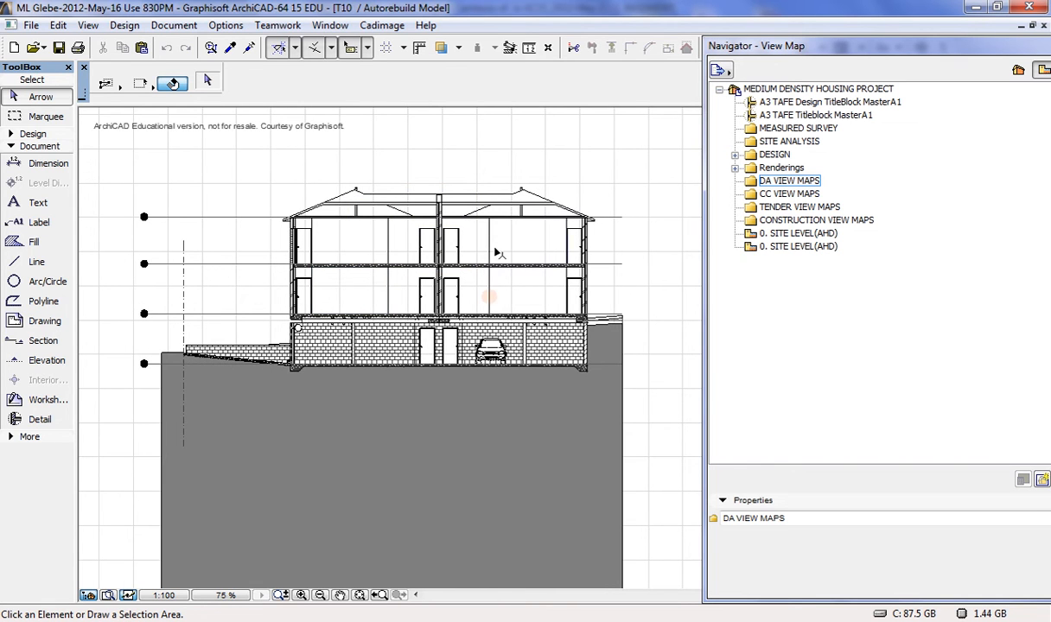
mouse_move(536, 456)
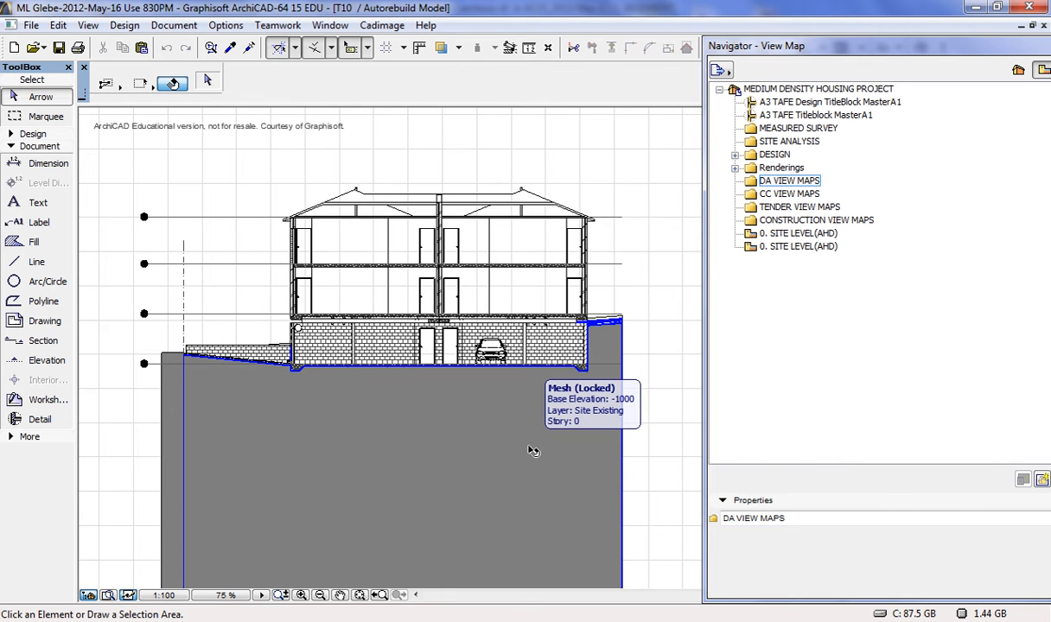
Open the layer settings for model views and enlarge the dialog to list more layers
key(ctrl+l)
drag(660, 235, 188, 172)
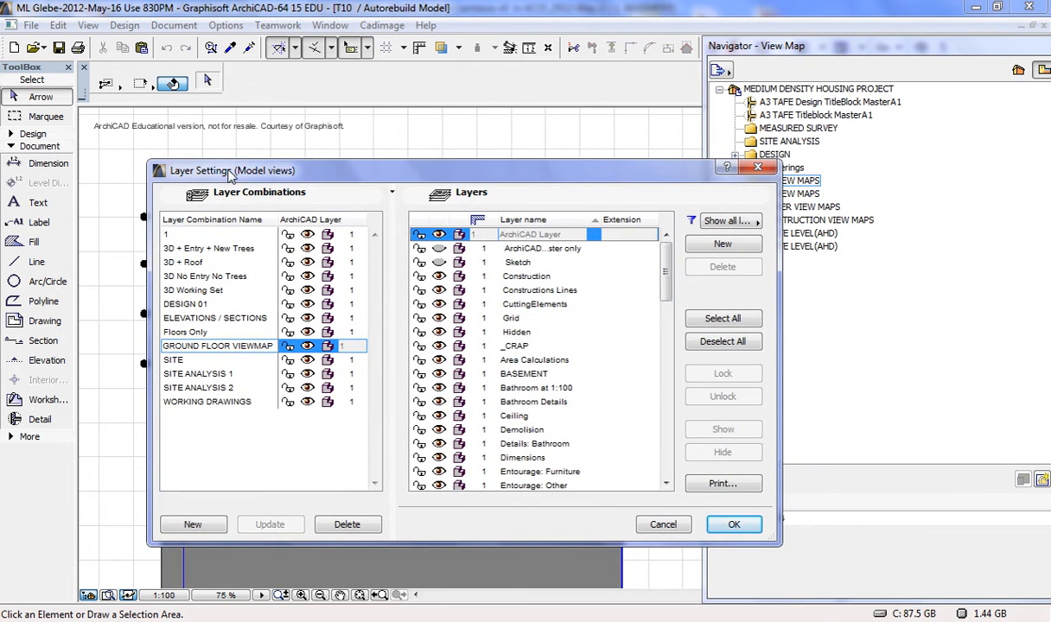
drag(443, 179, 441, 73)
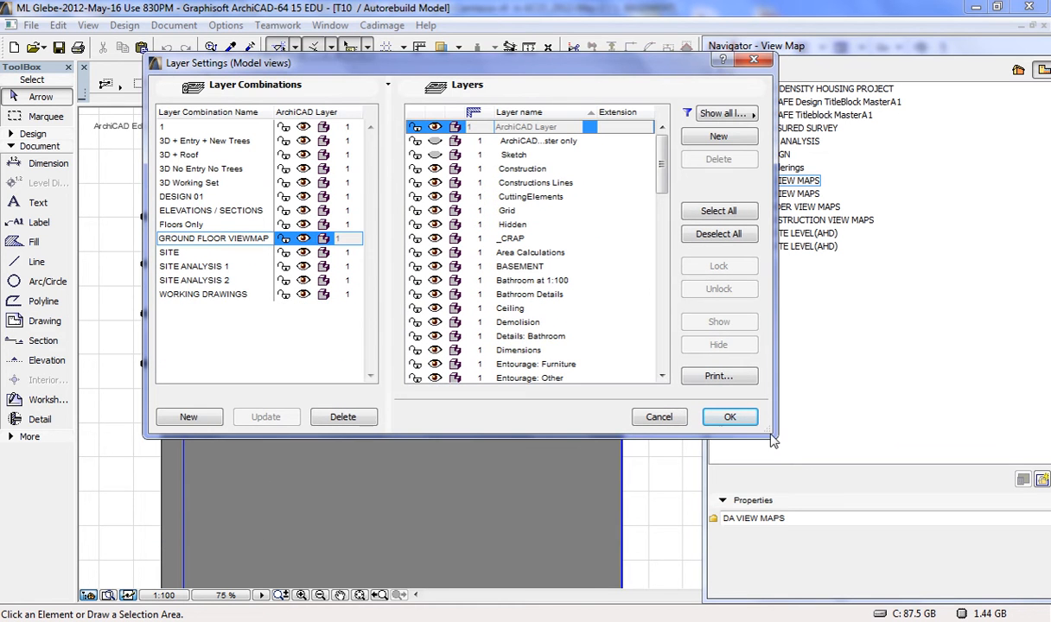
drag(776, 435, 903, 619)
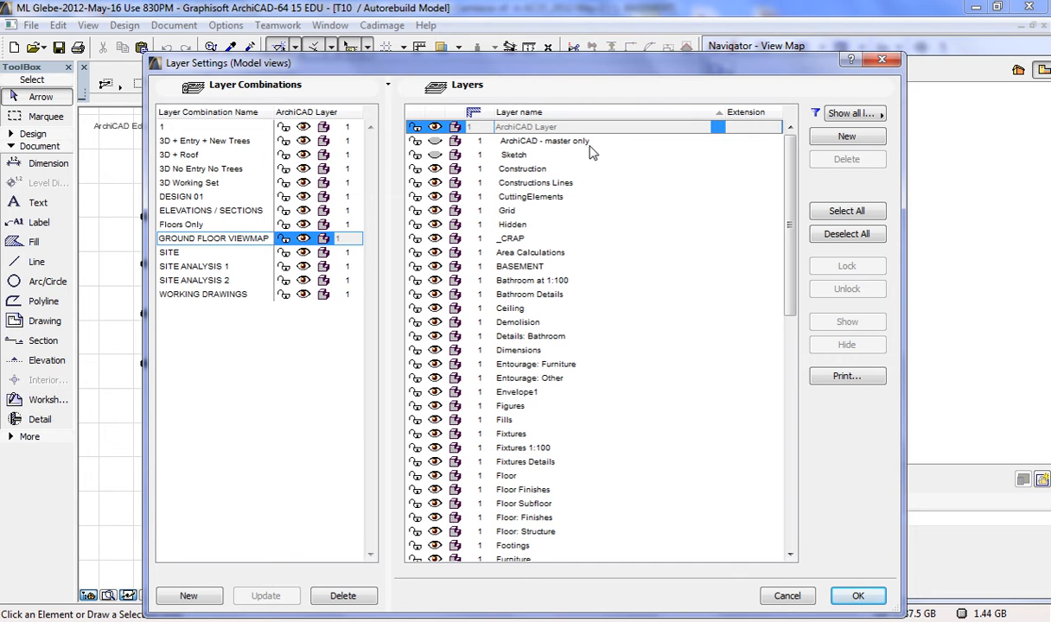
Compare the layer visibility of the DESIGN 01, ELEVATIONS / SECTIONS and GROUND FLOOR VIEWMAP combinations, checking against the section drawing behind the dialog
click(161, 198)
click(161, 198)
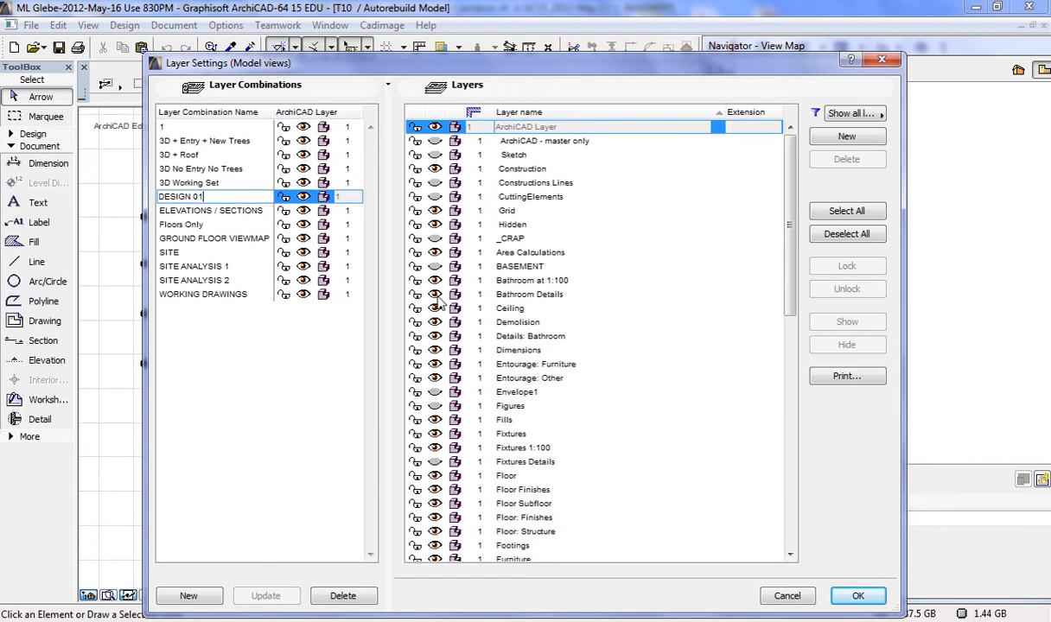
click(185, 212)
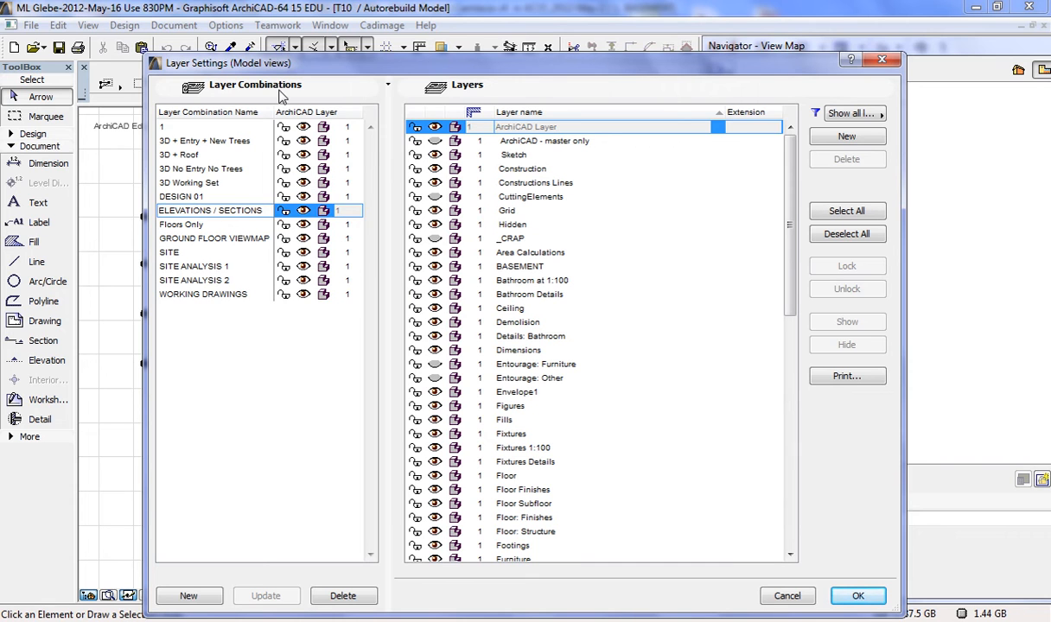
click(209, 241)
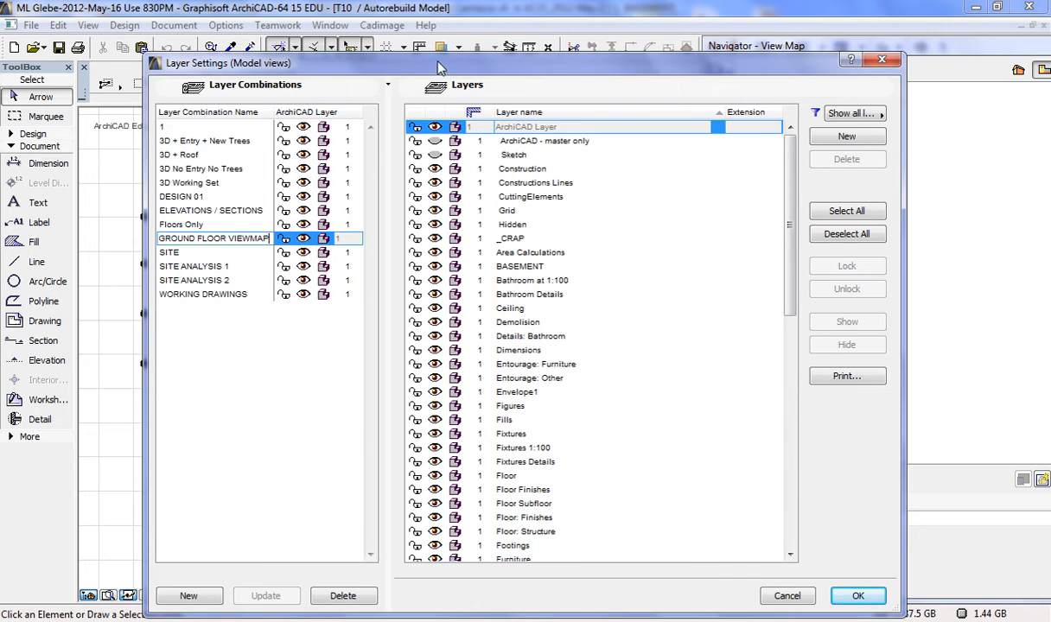
drag(438, 68, 441, 56)
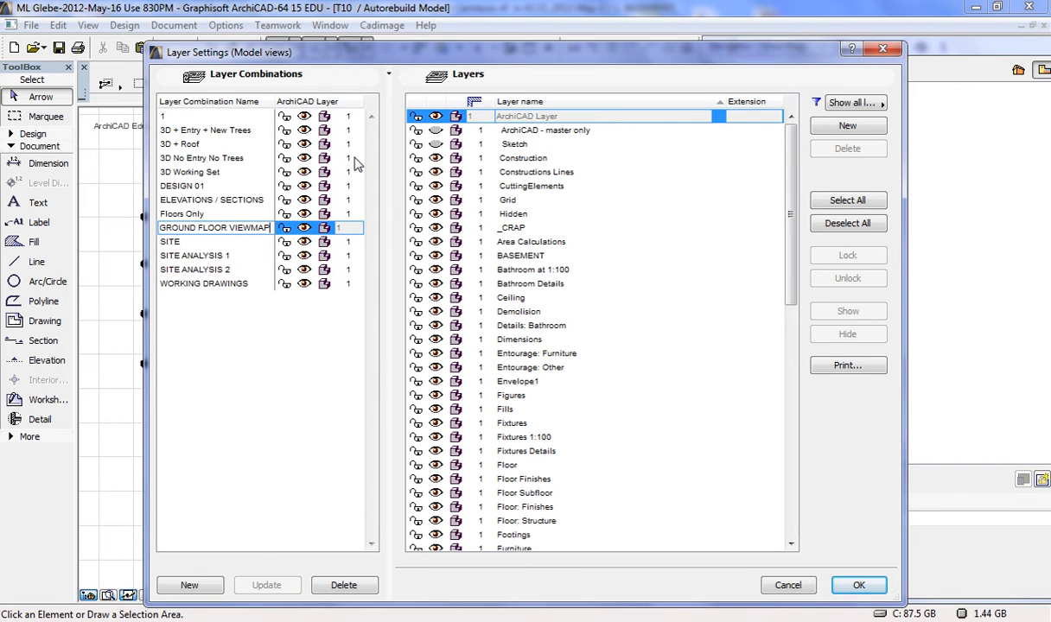
mouse_move(482, 53)
mouse_down()
mouse_move(480, 117)
mouse_move(561, 578)
mouse_up()
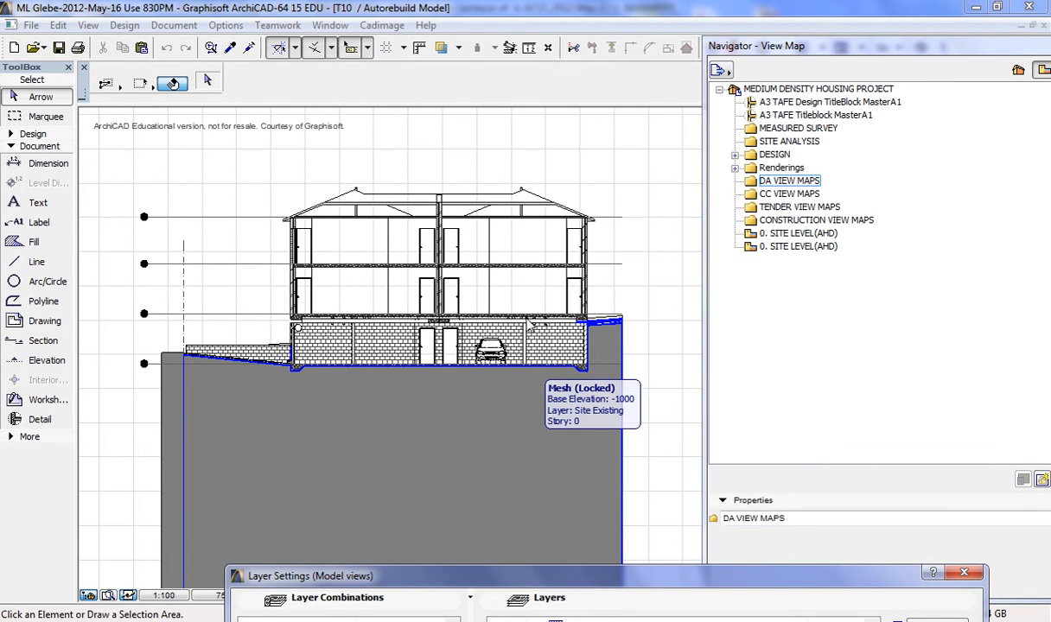
drag(517, 580, 511, 437)
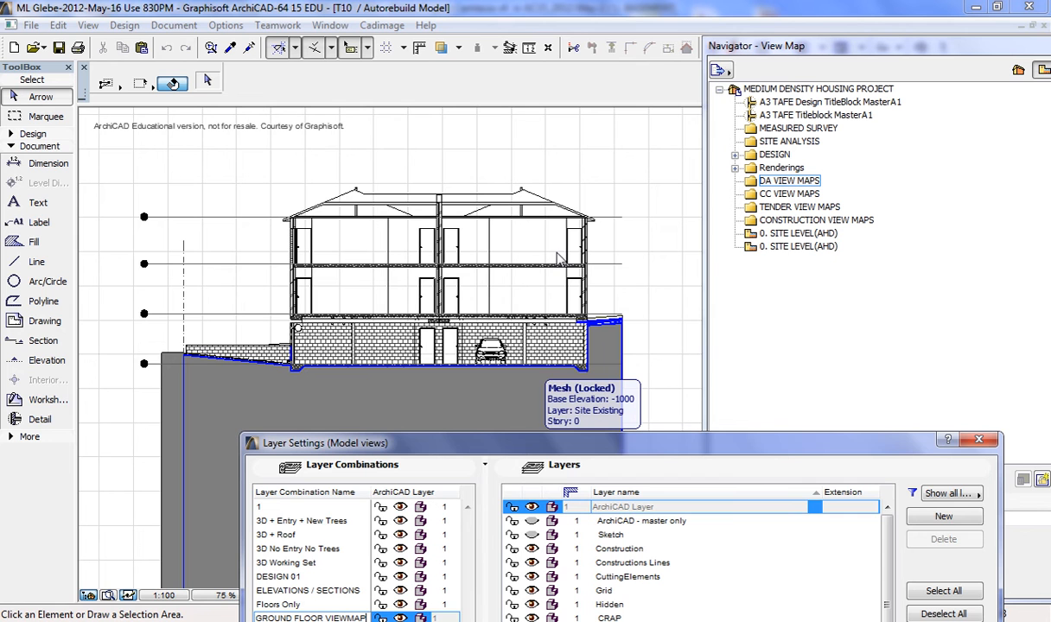
drag(603, 443, 529, 45)
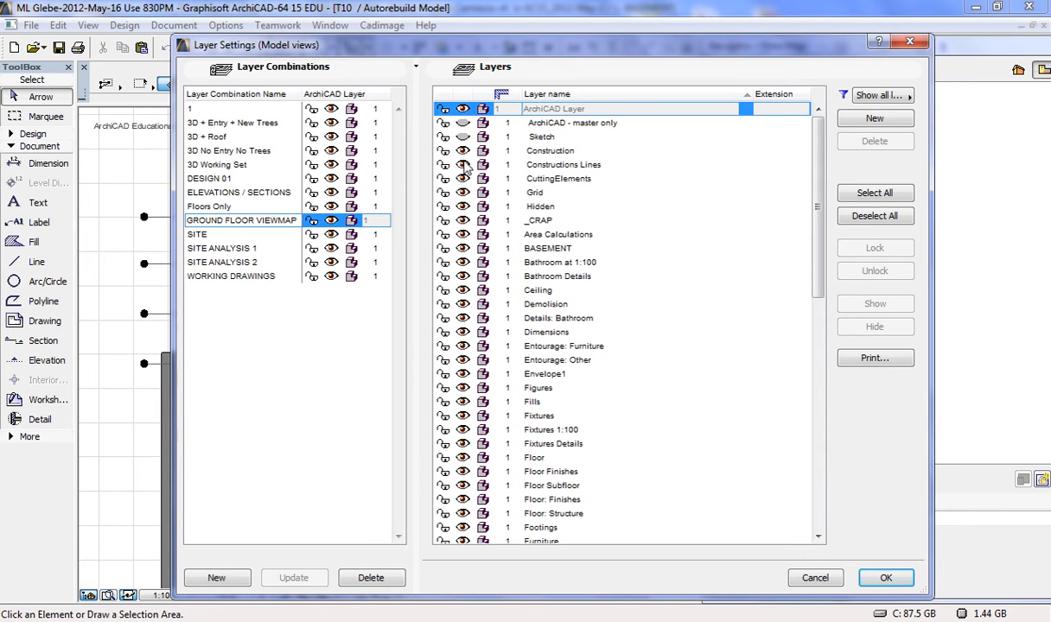
click(463, 221)
click(510, 220)
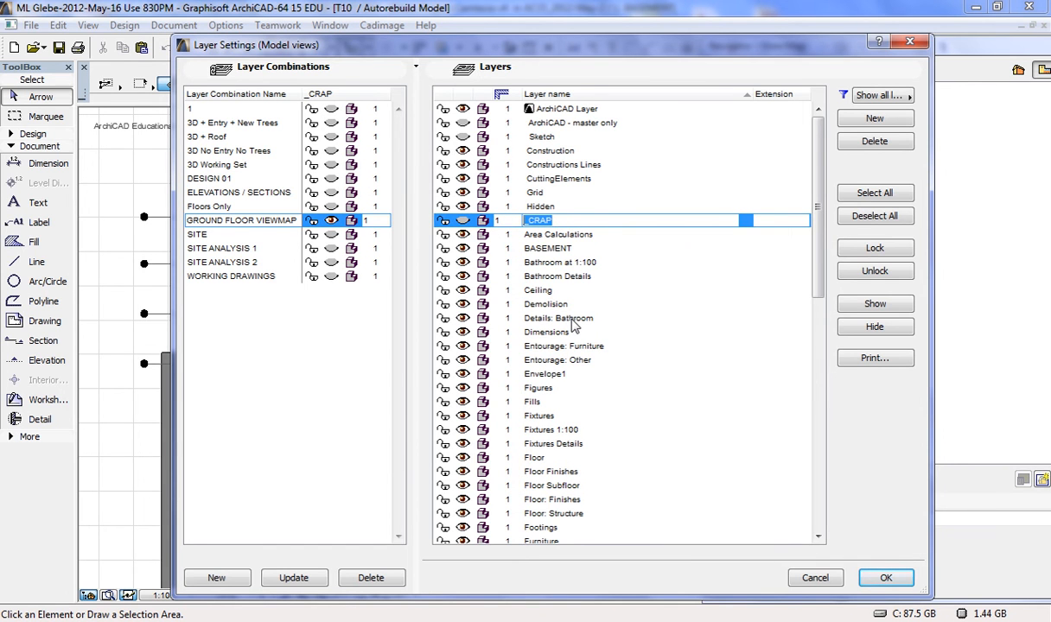
drag(492, 45, 469, 505)
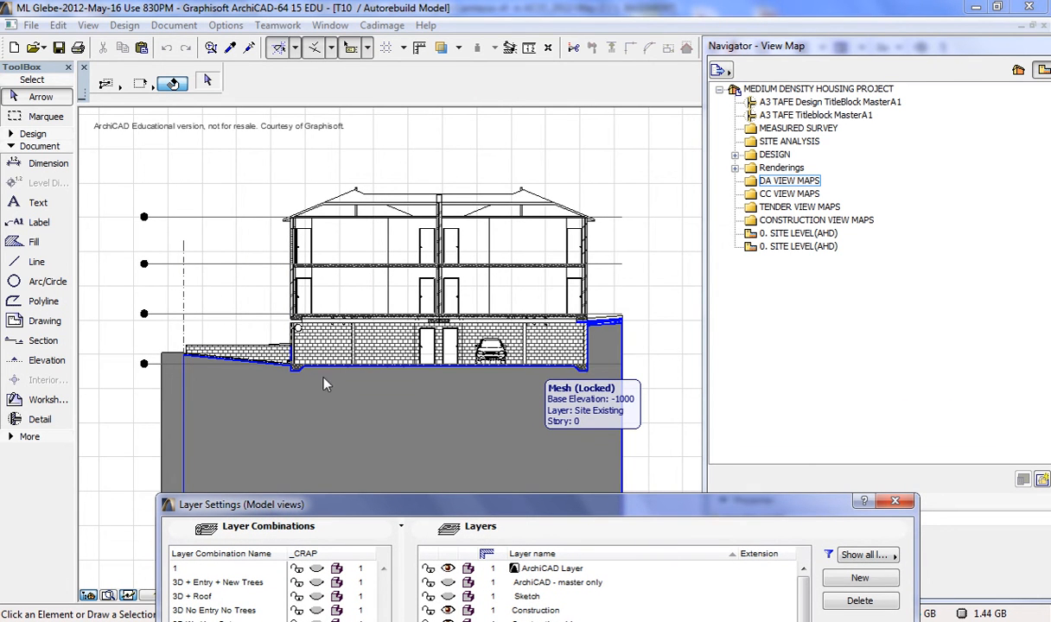
drag(435, 512, 441, 63)
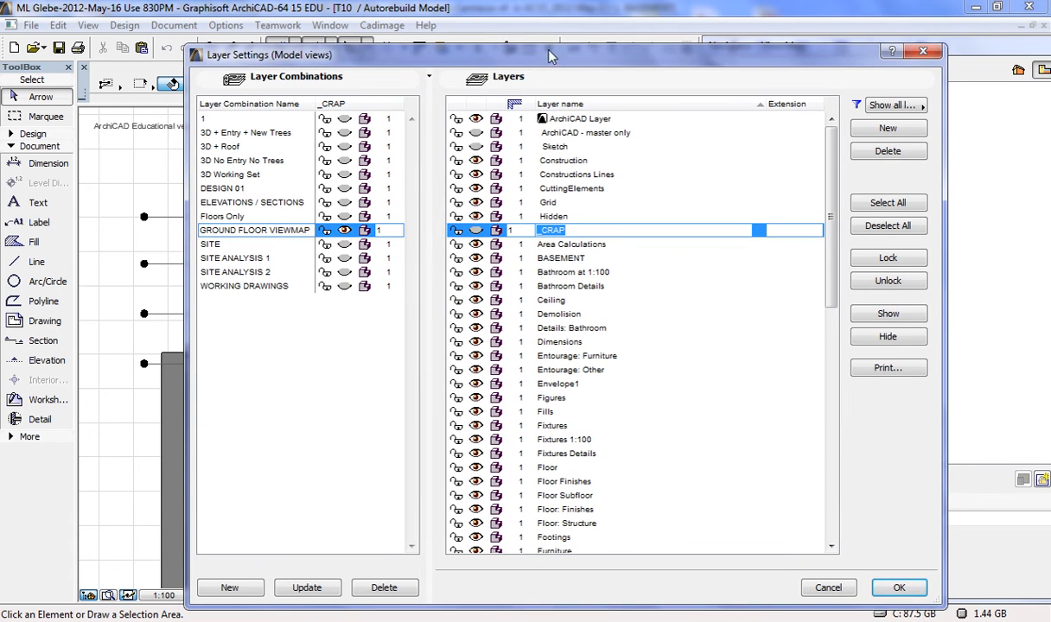
drag(551, 64, 551, 73)
click(826, 588)
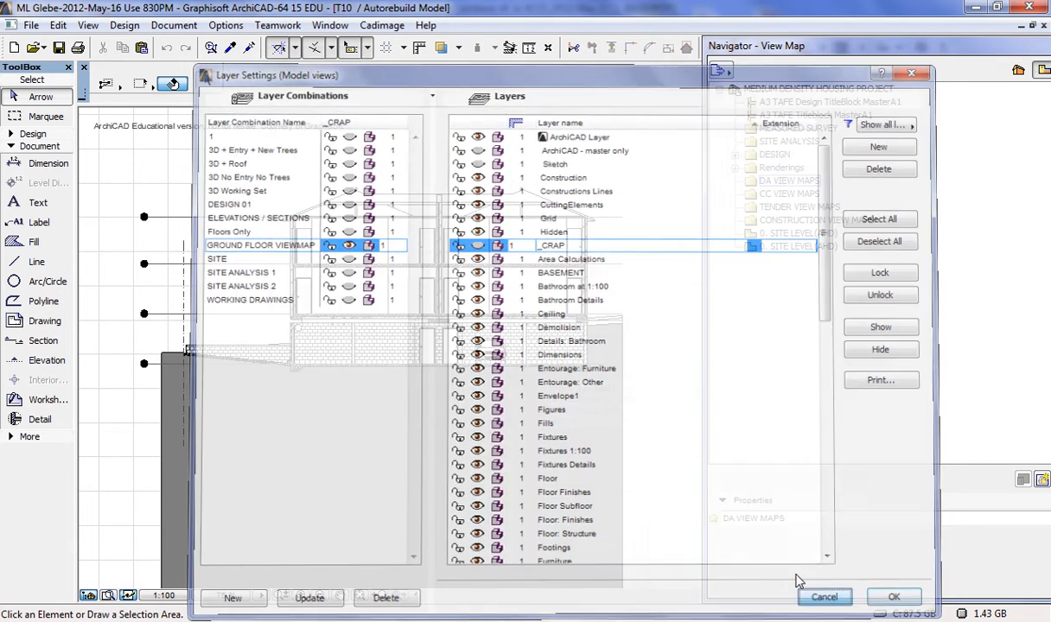
Create a layer combination named SECTION VIEW MAP in the model view layer settings
middle_drag(662, 227, 624, 169)
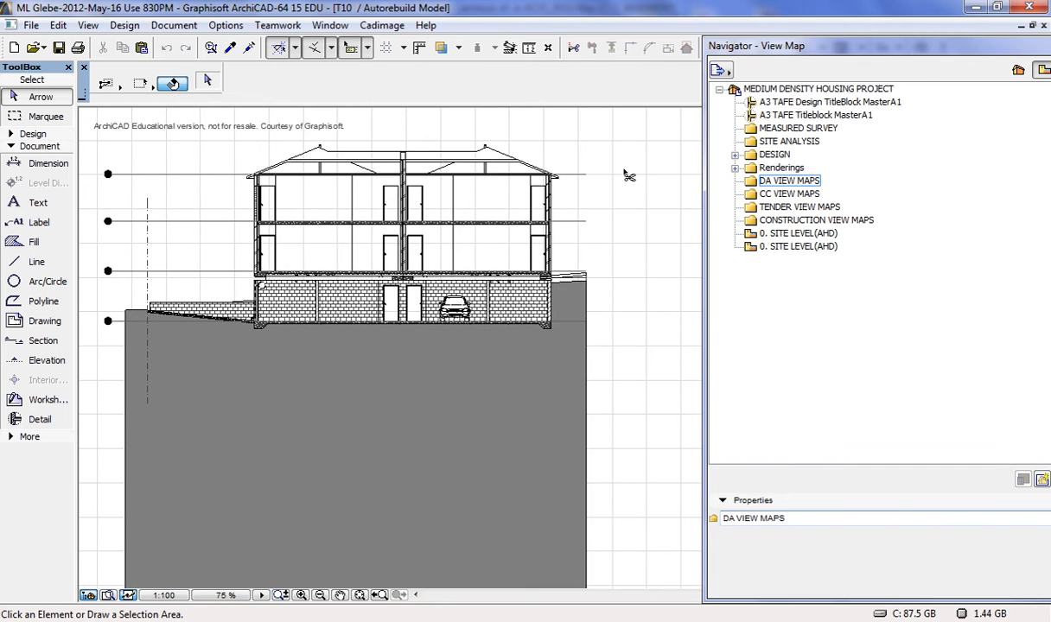
key(ctrl+l)
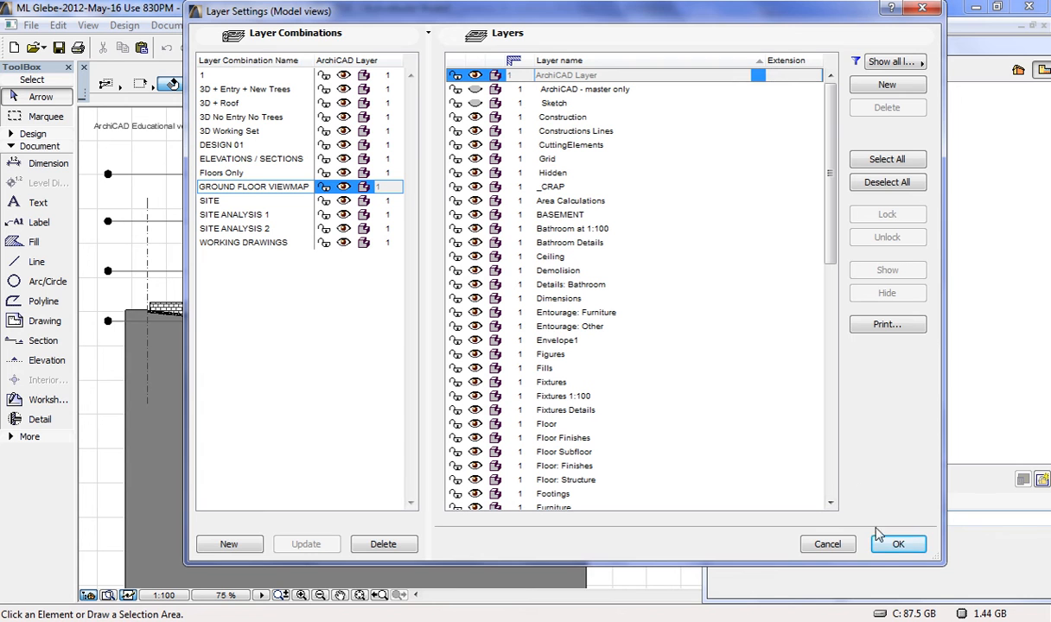
click(229, 544)
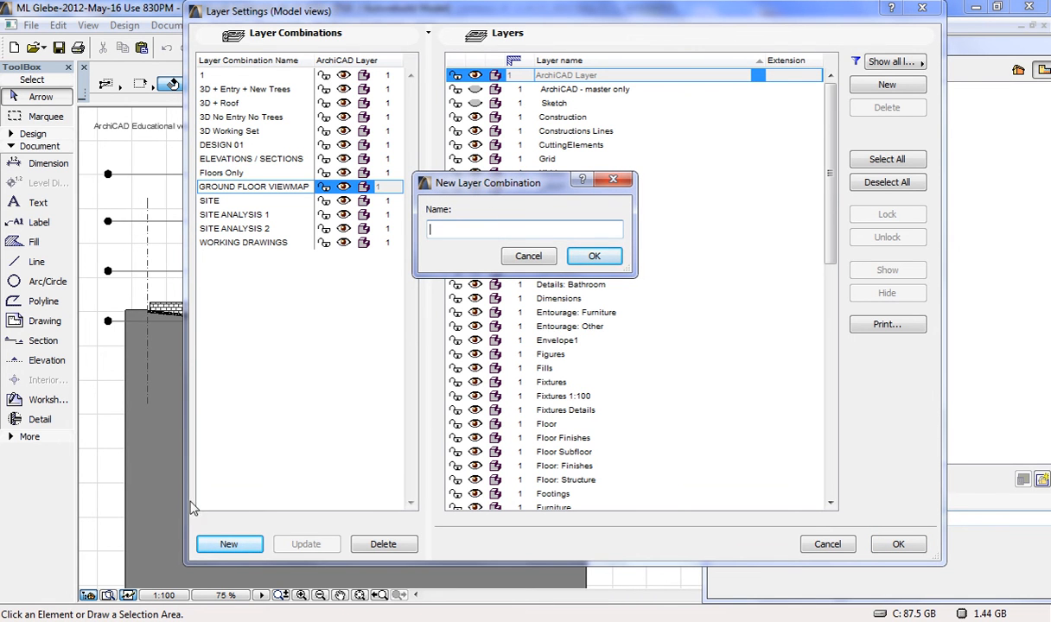
text(SECTION VIEW MAP)
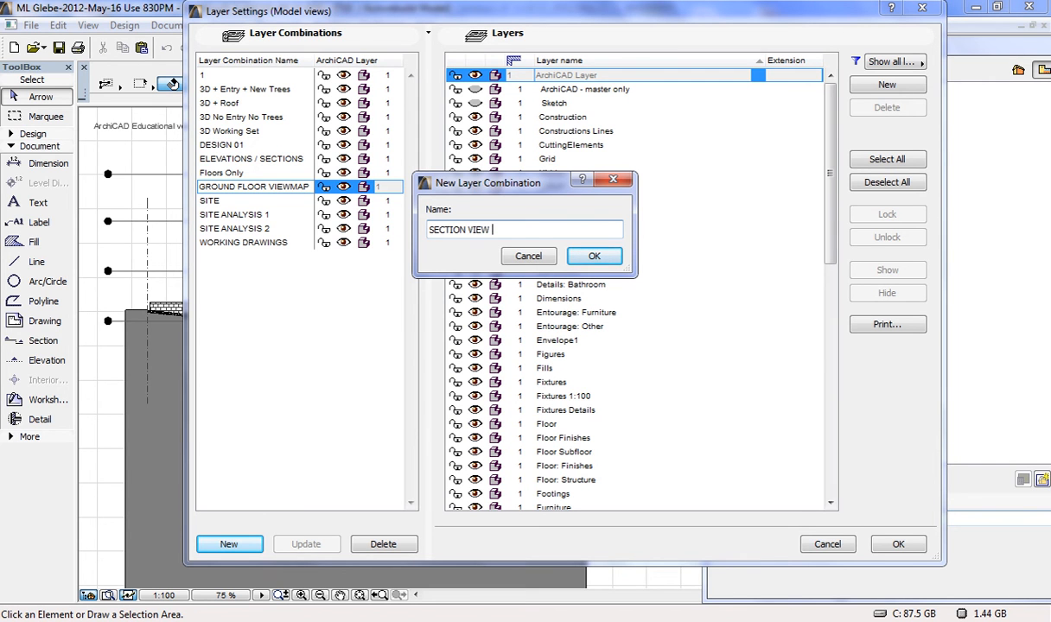
click(595, 256)
click(898, 543)
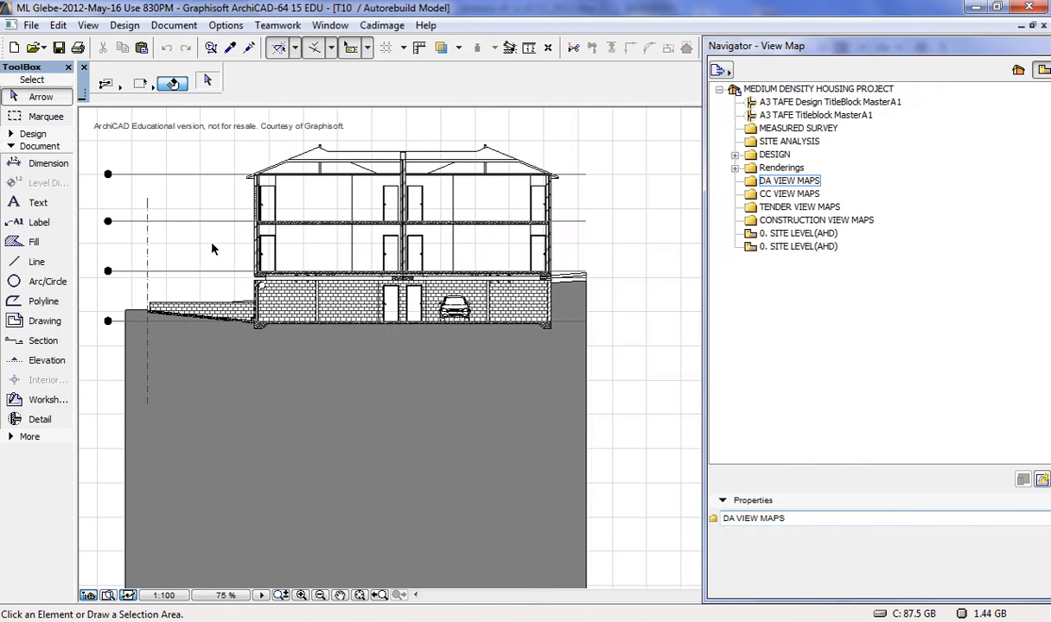
Compare the Navigator's project map, from the stories through the sections, with its view map
scroll(536, 235, down, 2)
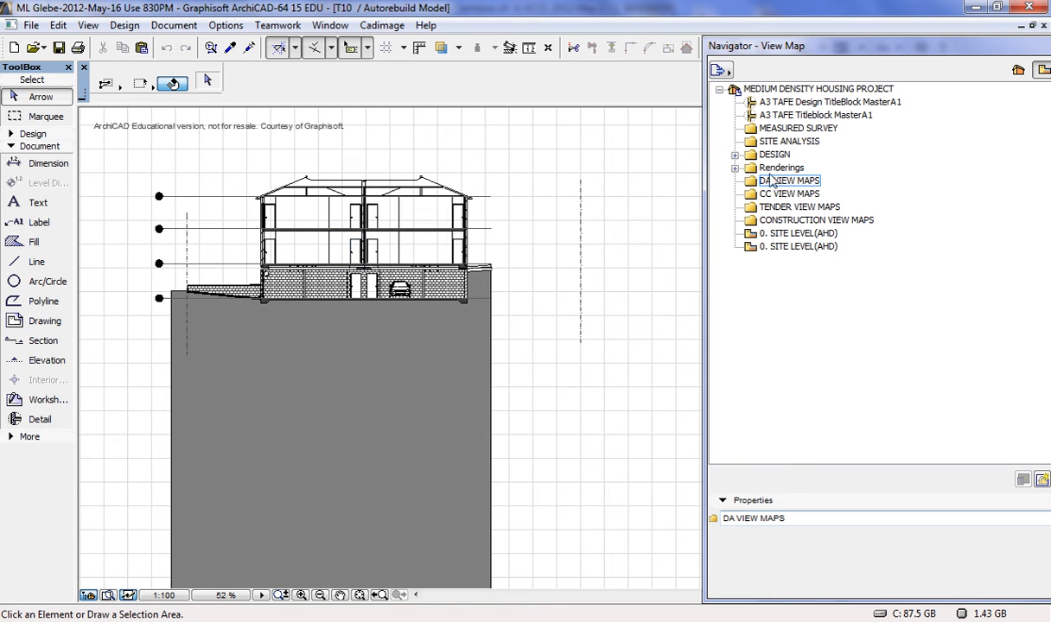
double_click(772, 46)
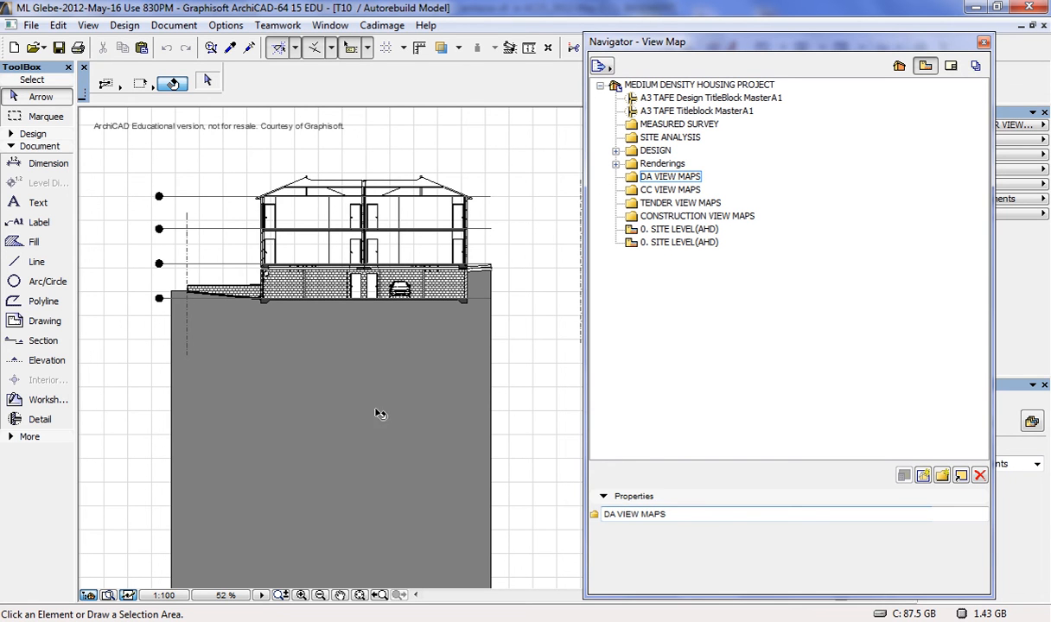
click(899, 65)
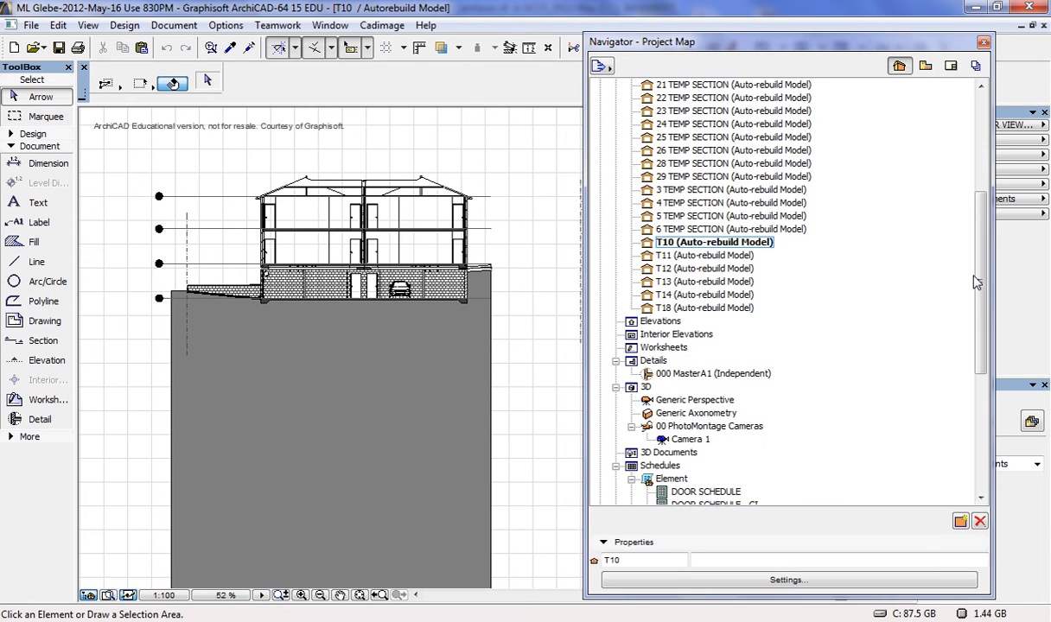
scroll(964, 282, up, 6)
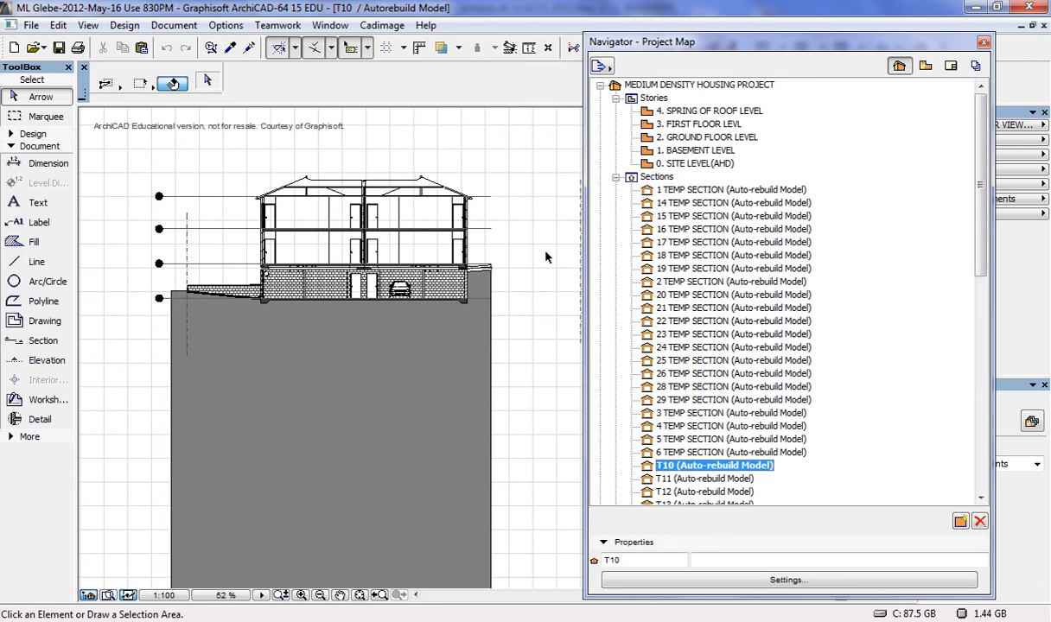
click(926, 69)
click(899, 68)
click(926, 68)
click(900, 68)
click(925, 68)
click(900, 67)
click(926, 67)
click(900, 67)
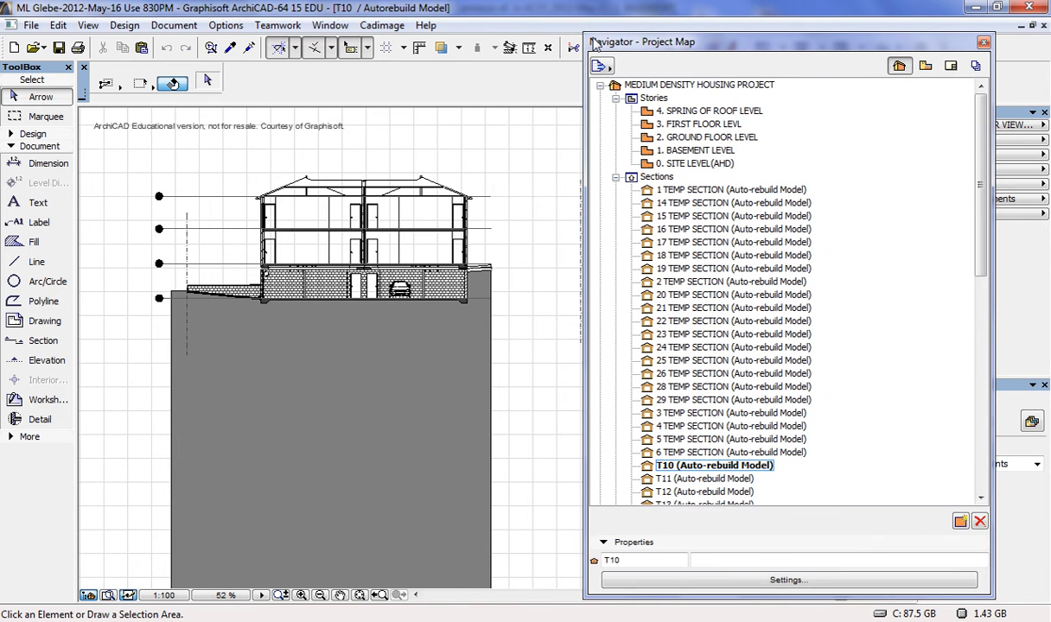
Open the Organizer, narrow it and place it beside the Navigator, with both project maps listed from the stories
drag(706, 44, 746, 44)
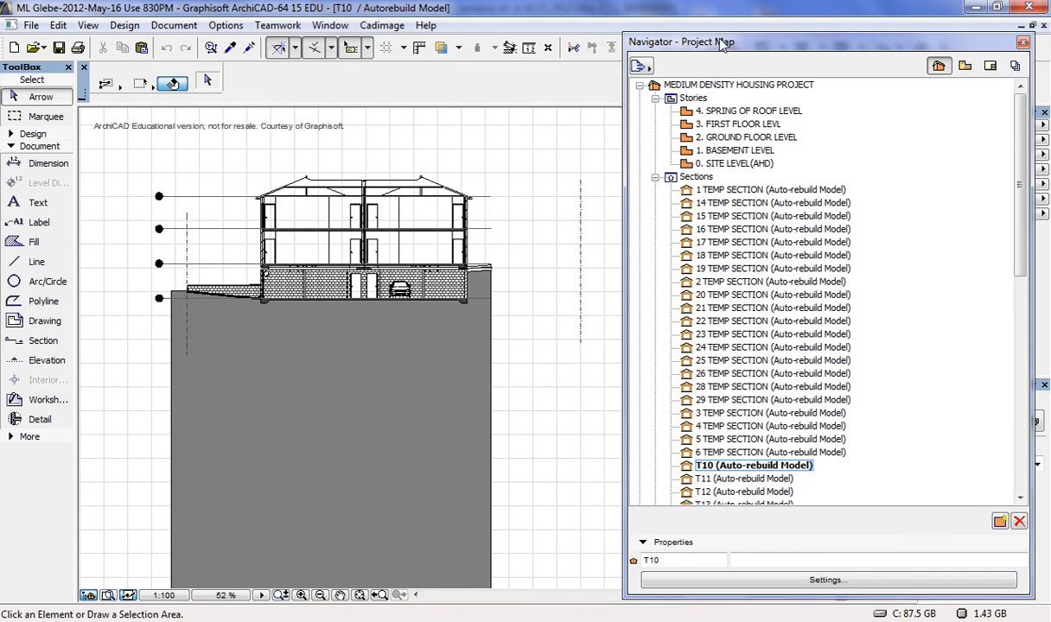
click(331, 26)
mouse_move(381, 152)
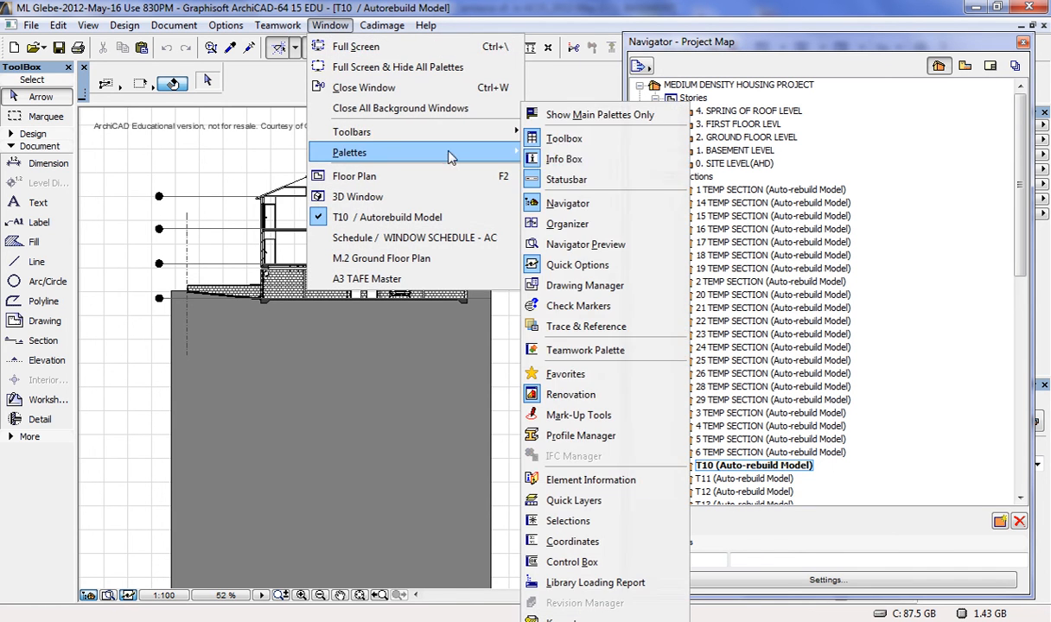
click(572, 224)
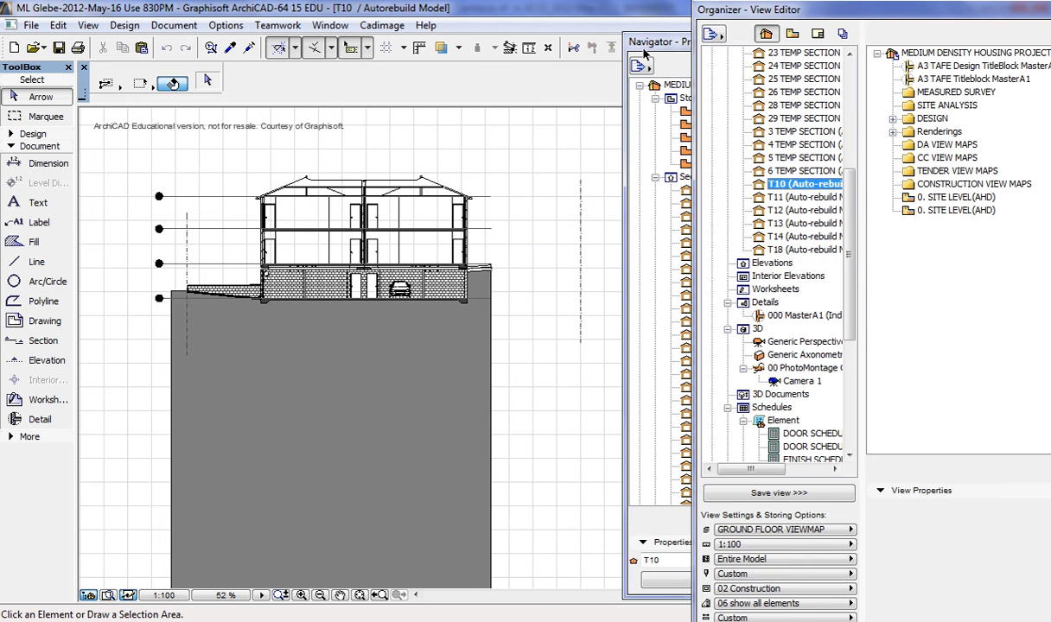
double_click(839, 10)
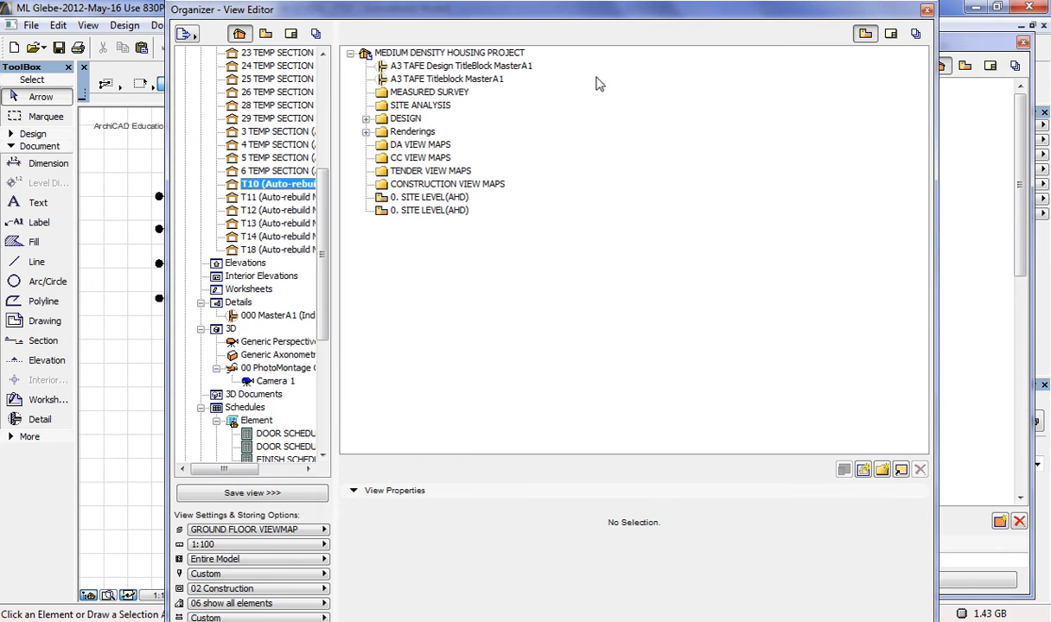
drag(331, 10, 335, 19)
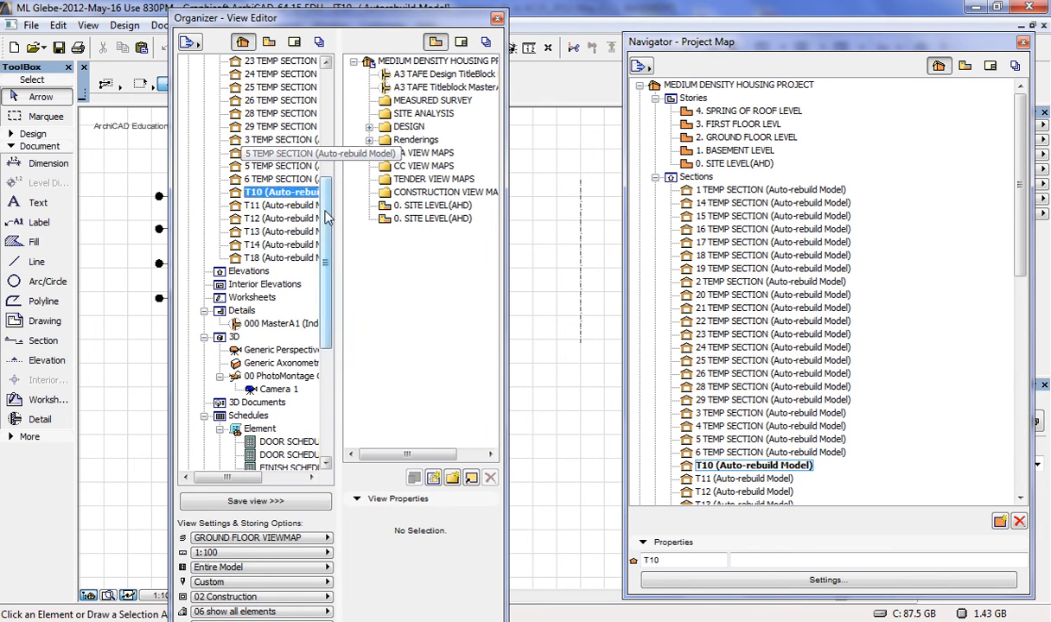
drag(327, 218, 328, 76)
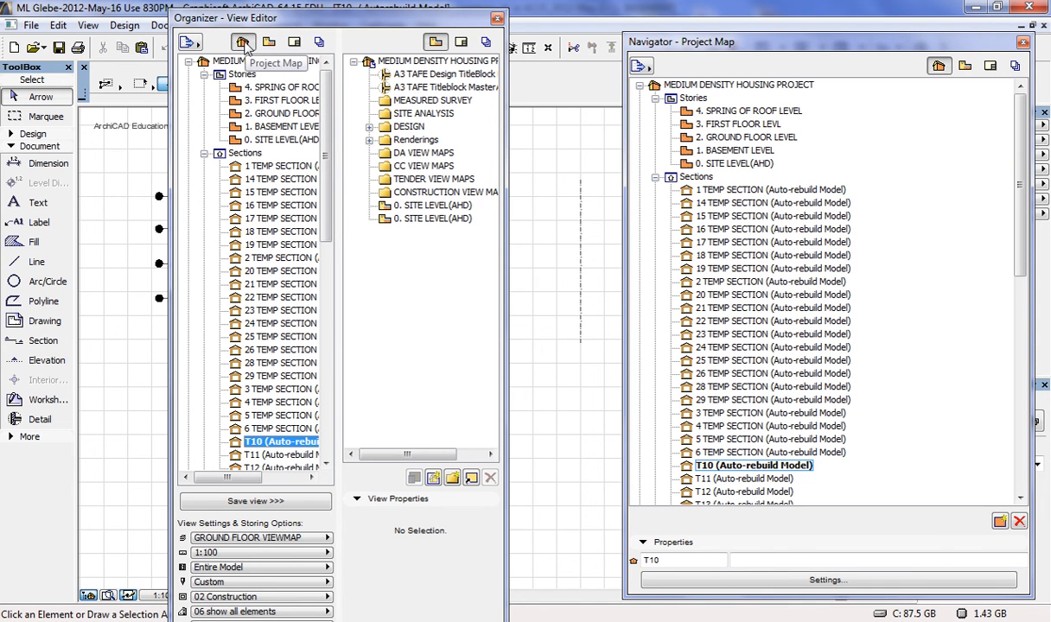
drag(845, 43, 744, 19)
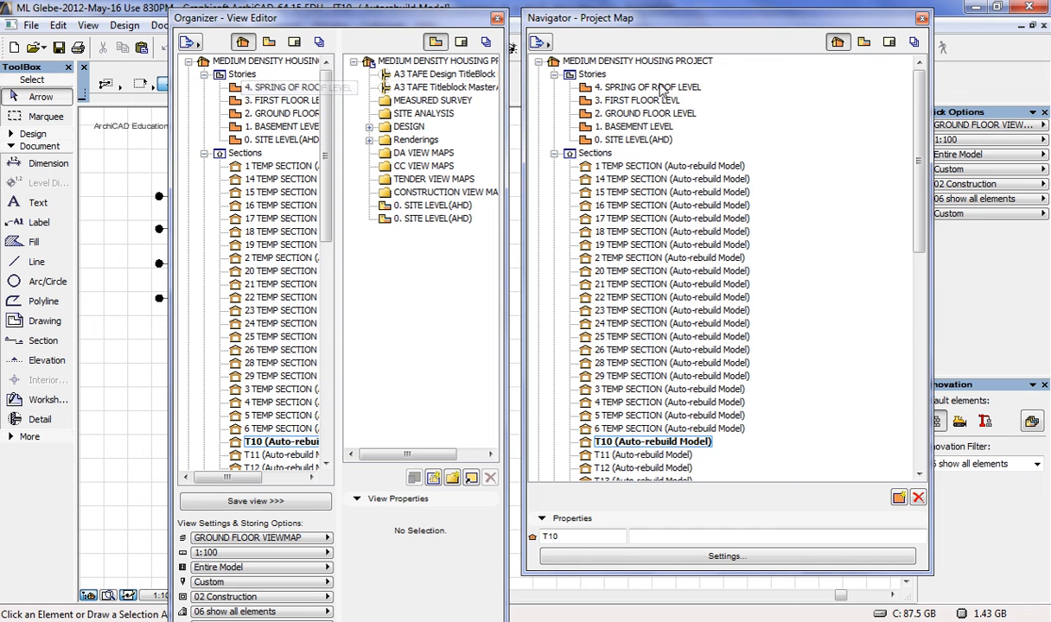
Widen the Organizer to show the full view names, and set the Navigator to the view map clear of it
click(274, 403)
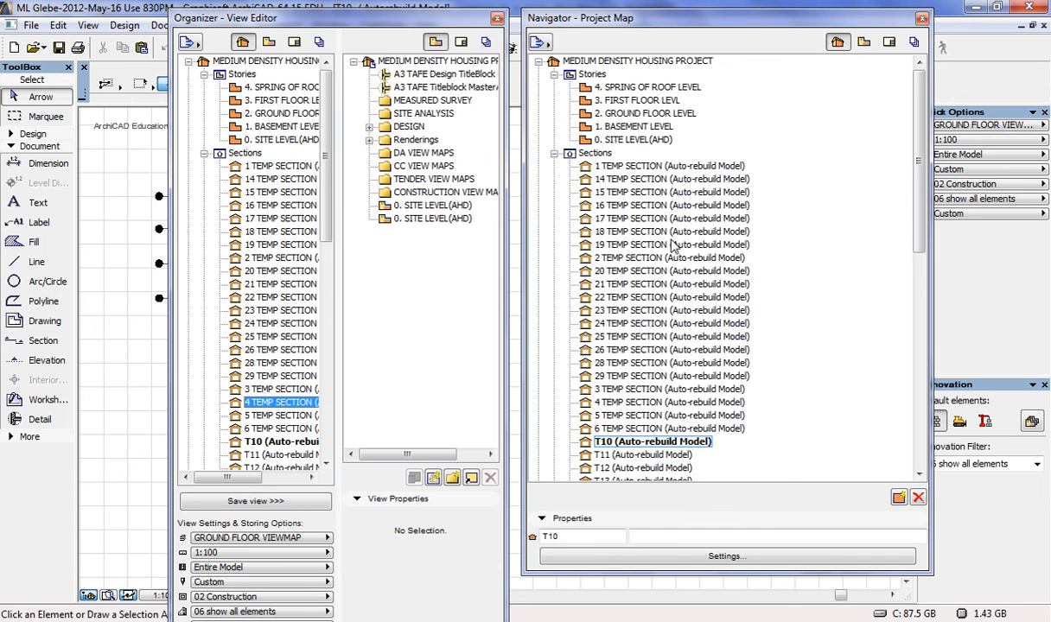
double_click(377, 16)
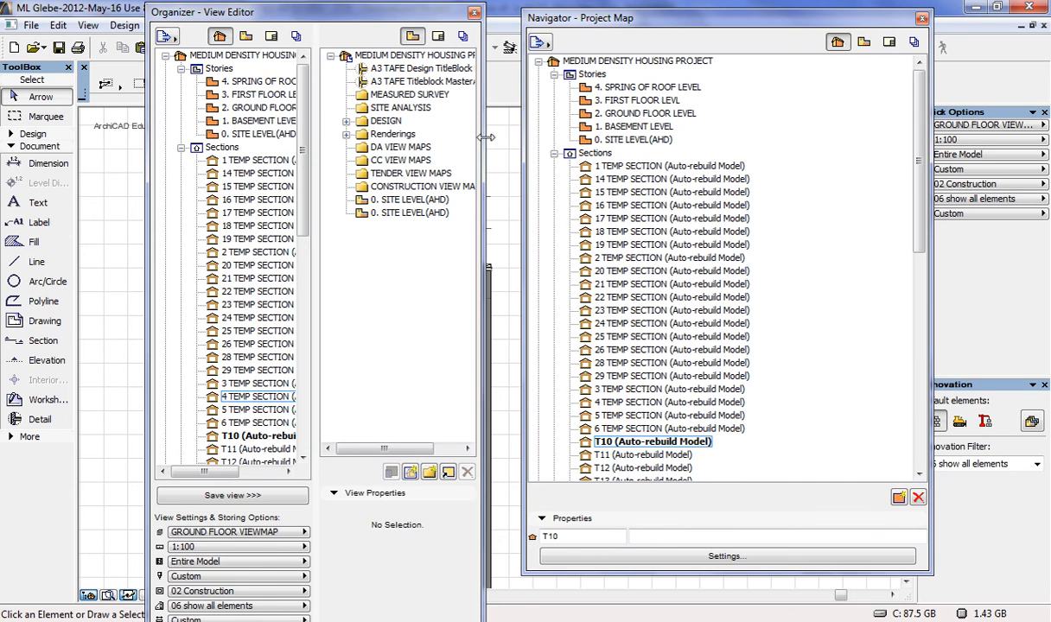
drag(487, 137, 605, 138)
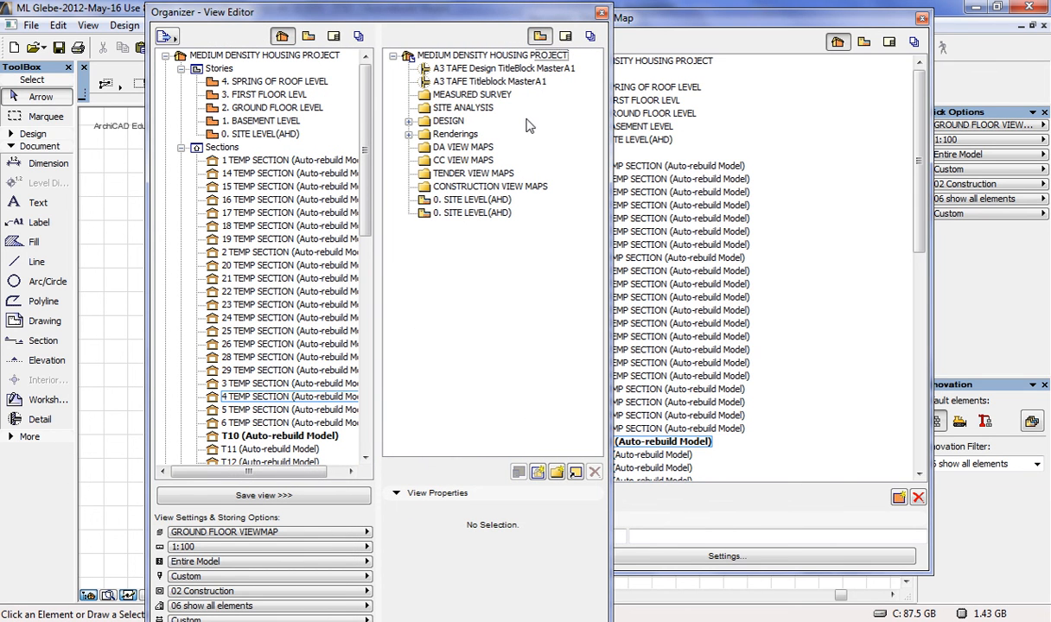
click(863, 43)
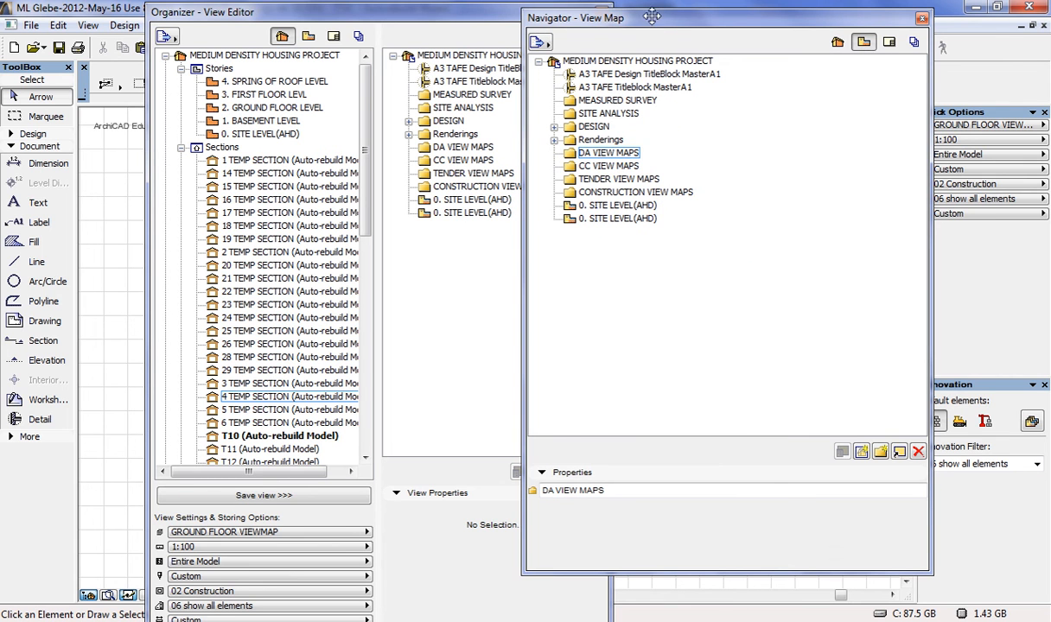
drag(607, 21, 735, 19)
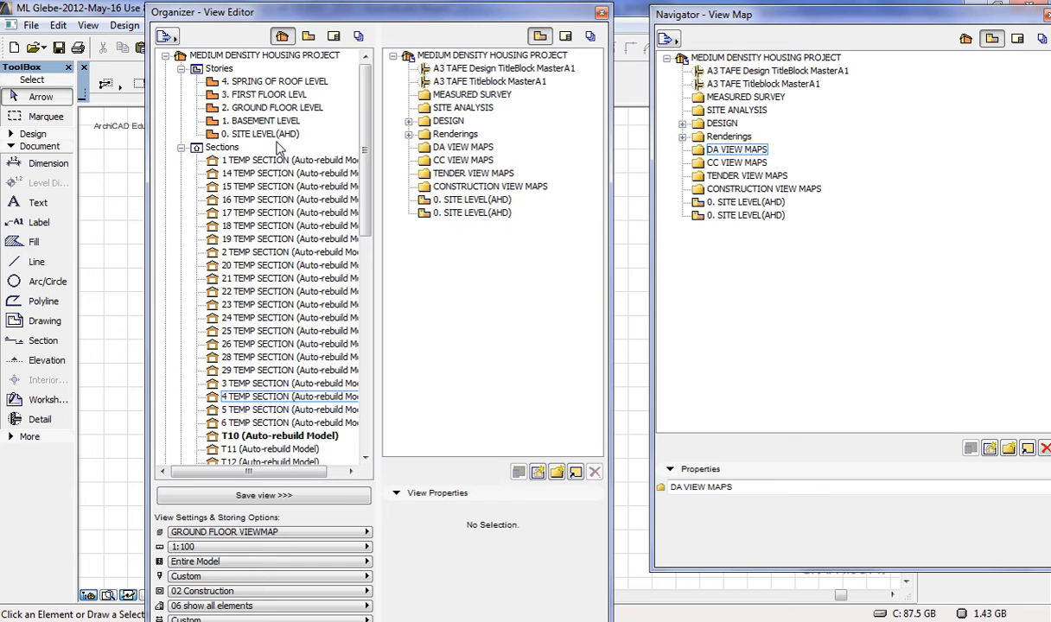
Save the T10 section as a view in the DA VIEW MAPS folder, moving the Organizer off the section drawing
click(257, 136)
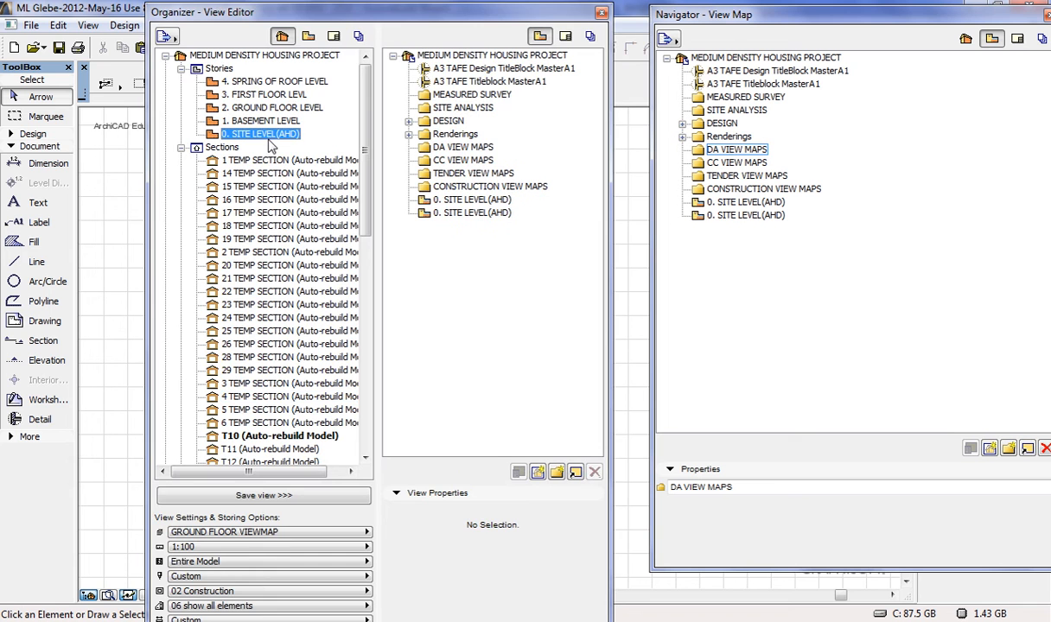
click(225, 437)
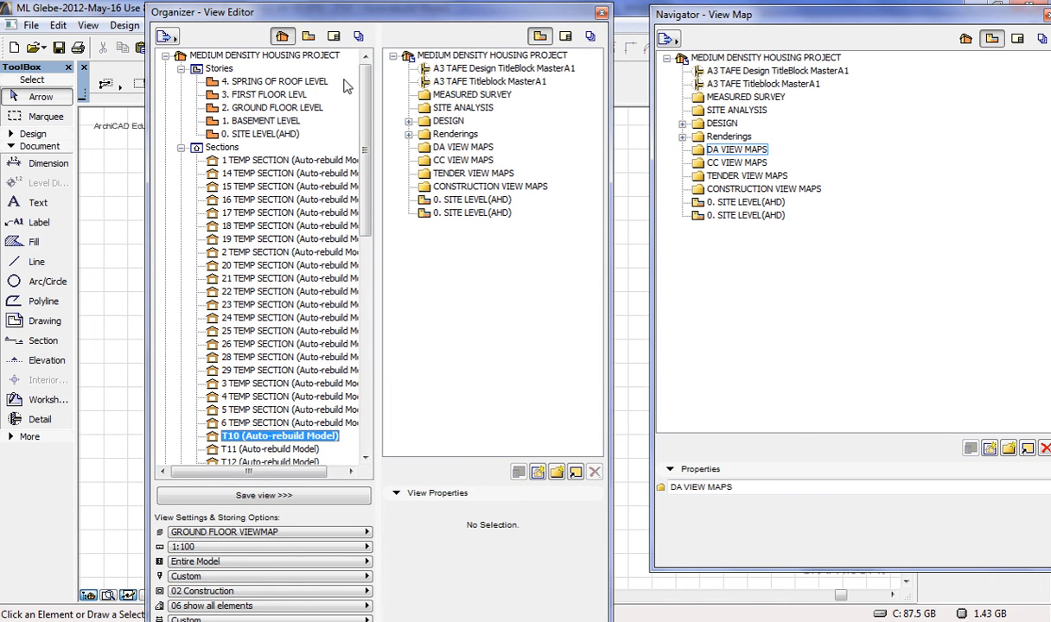
drag(339, 11, 756, 7)
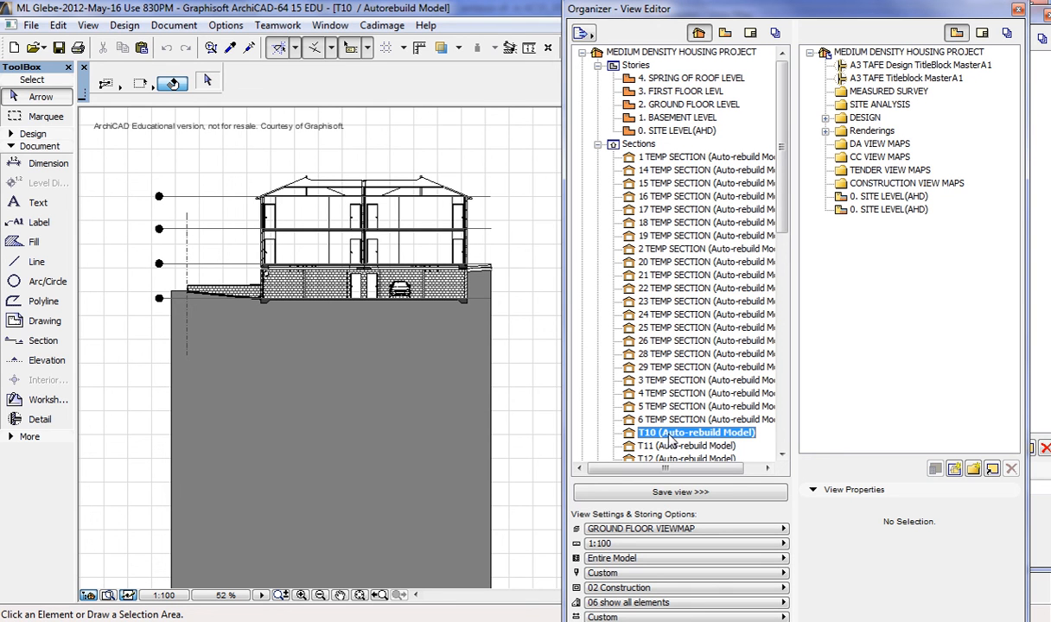
drag(653, 441, 879, 147)
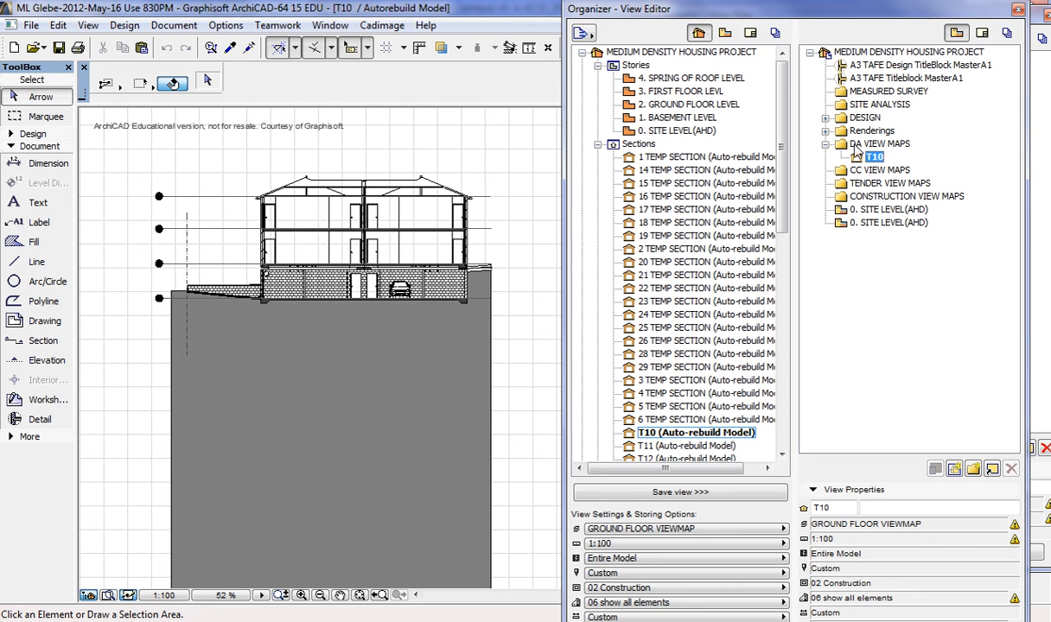
Open the saved T10 view in the DA VIEW MAPS folder and compare it with the T10 section in the project map
double_click(877, 162)
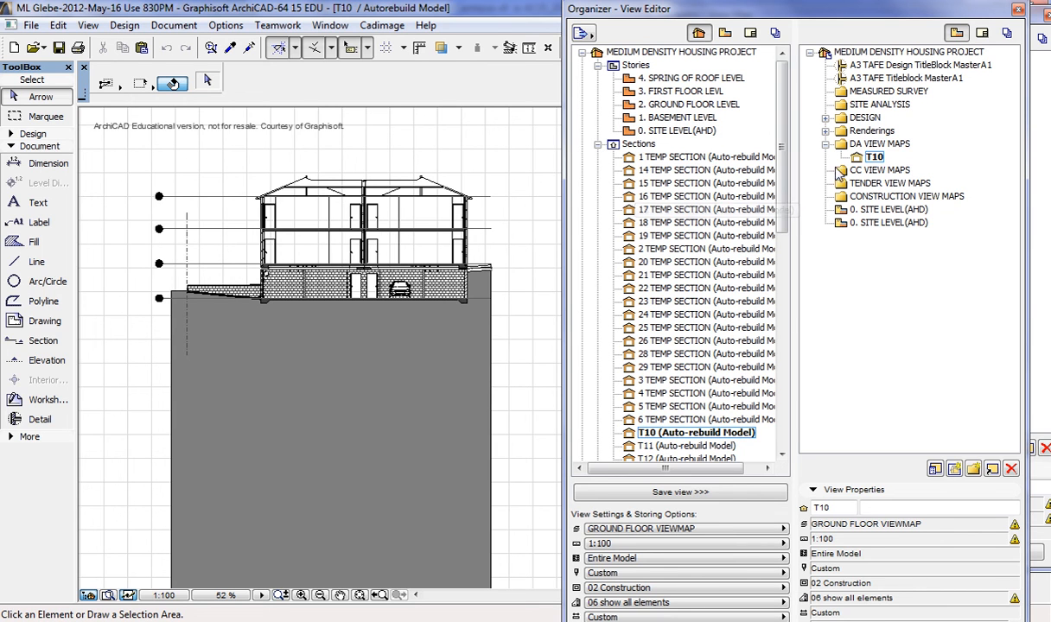
click(653, 435)
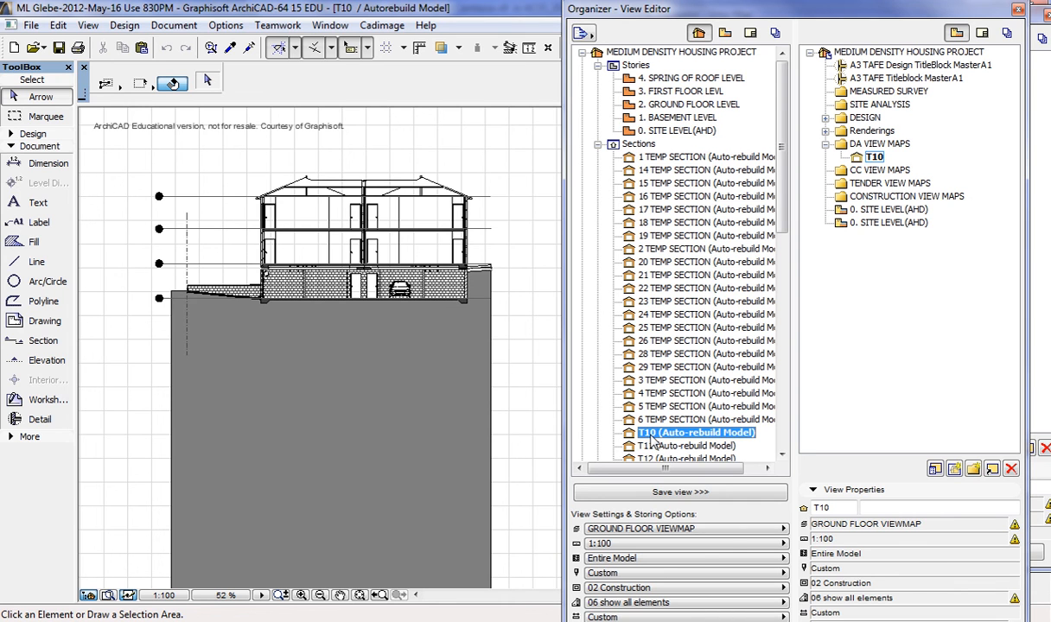
click(285, 292)
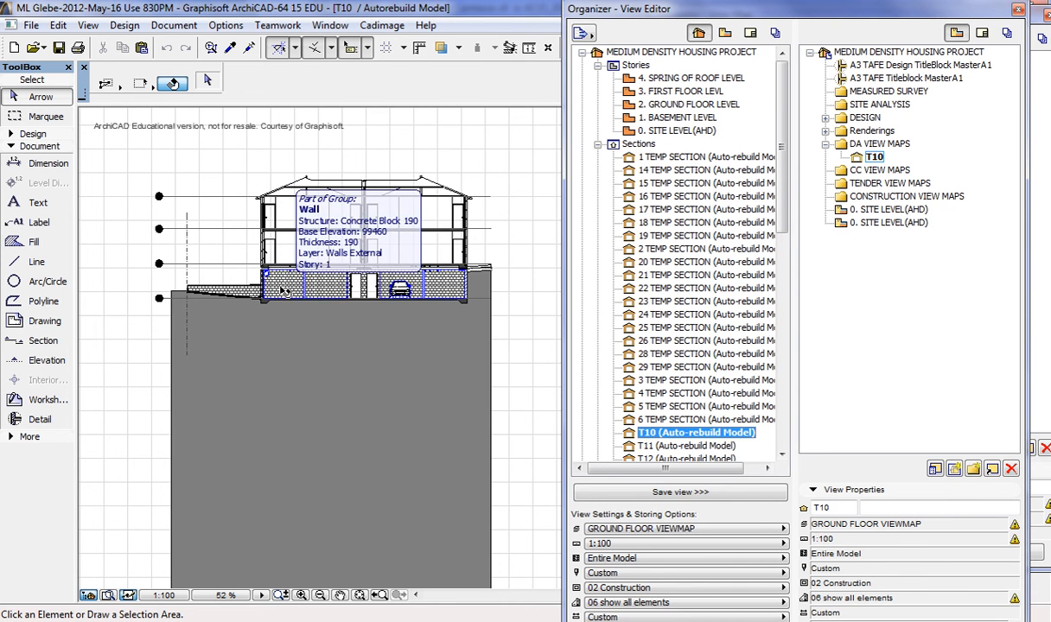
click(875, 157)
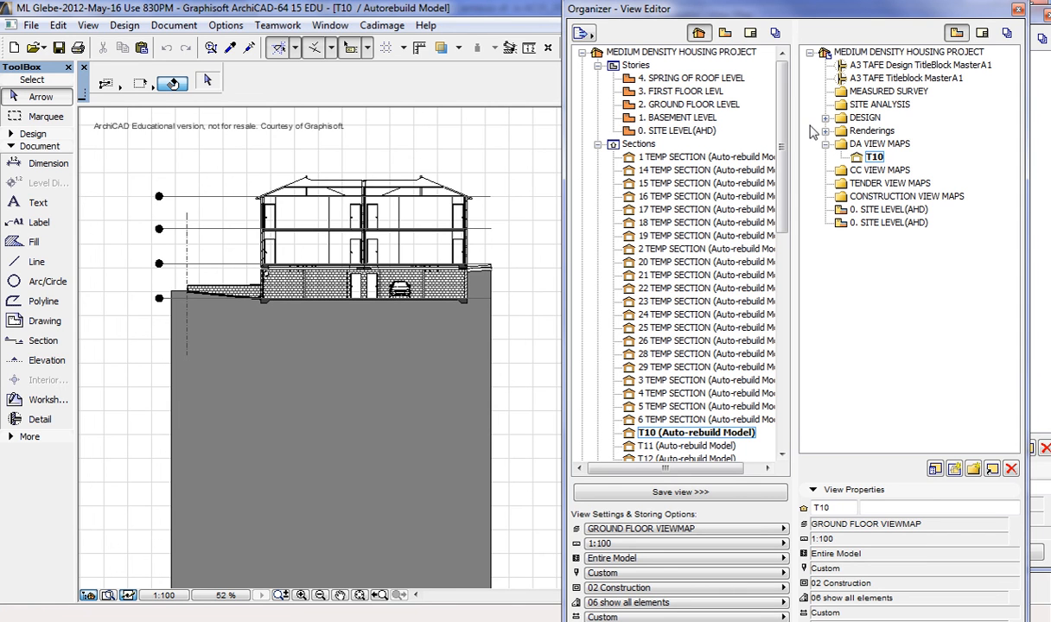